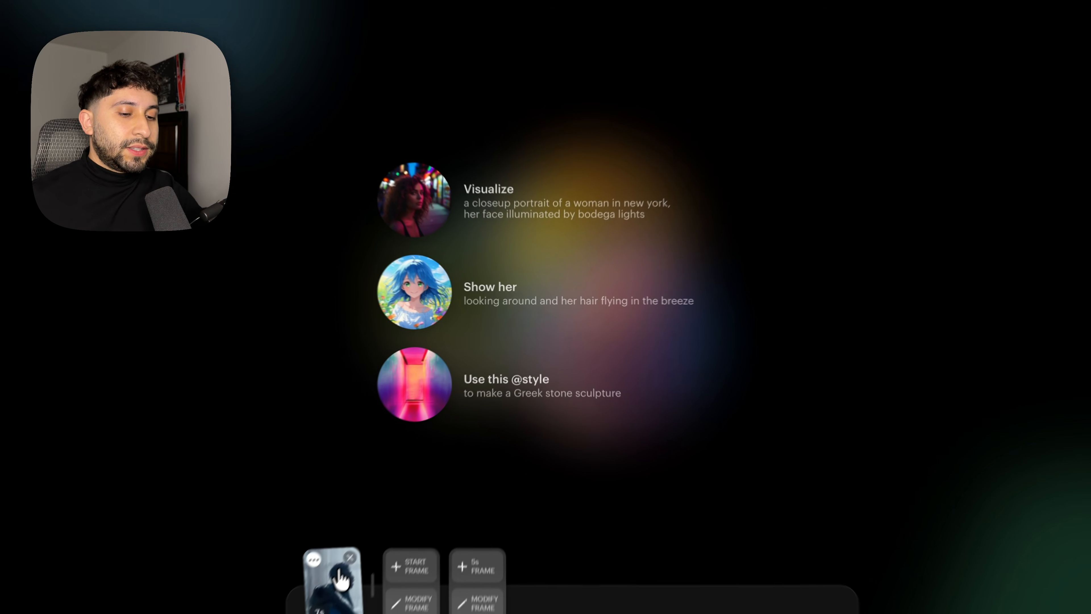
- Try trimming the source clip in the Trim editor, moving its end to 5:00 and its start to 1:74
{"action": "left_click", "coordinate": [386, 510]}
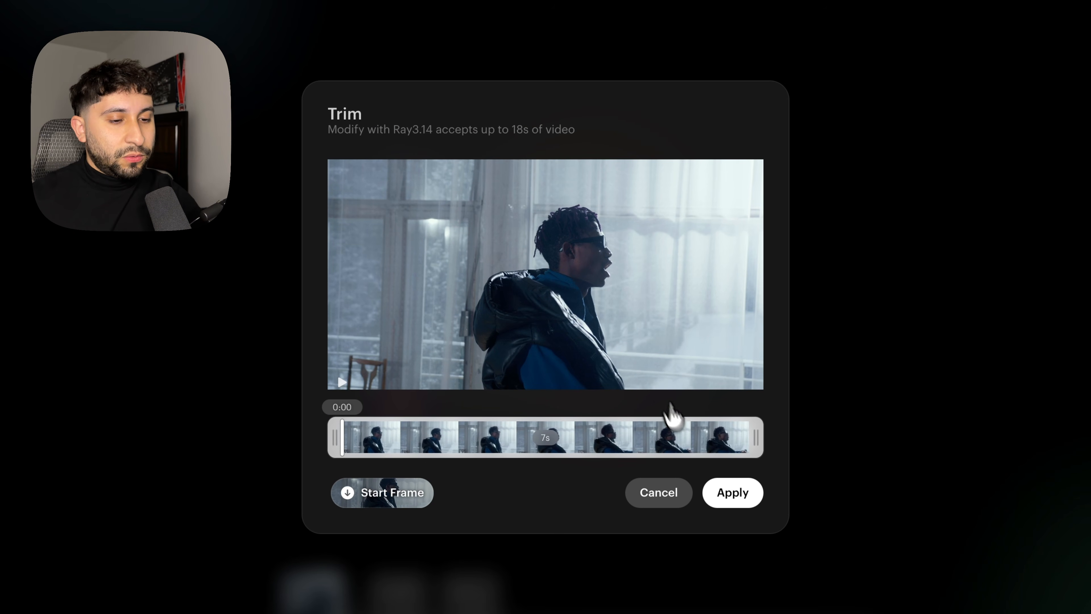
{"action": "left_click_drag", "start_coordinate": [755, 438], "coordinate": [550, 434]}
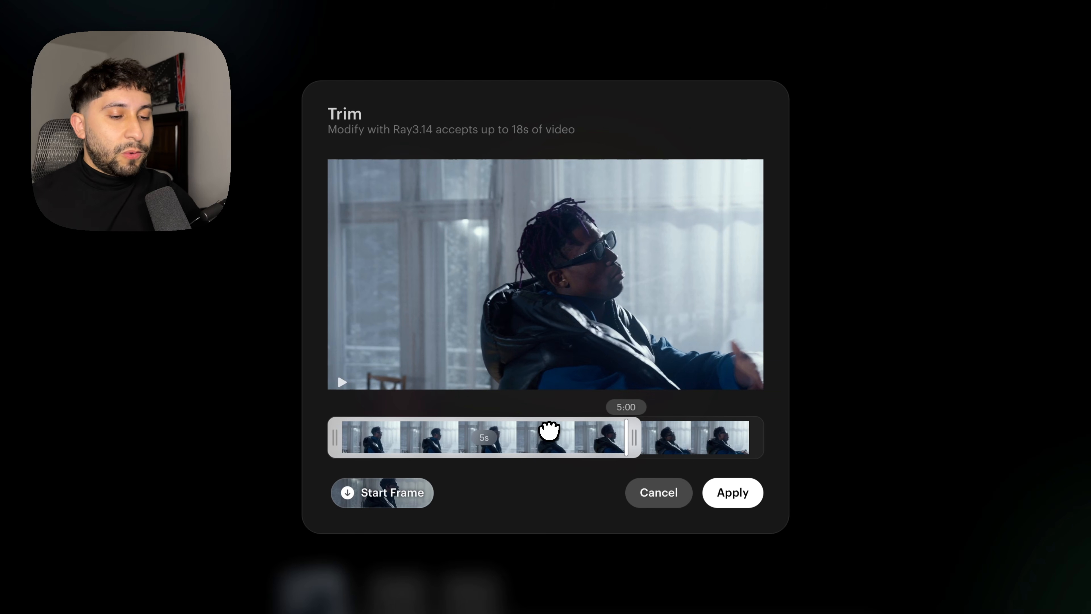
{"action": "left_click_drag", "start_coordinate": [647, 436], "coordinate": [757, 437]}
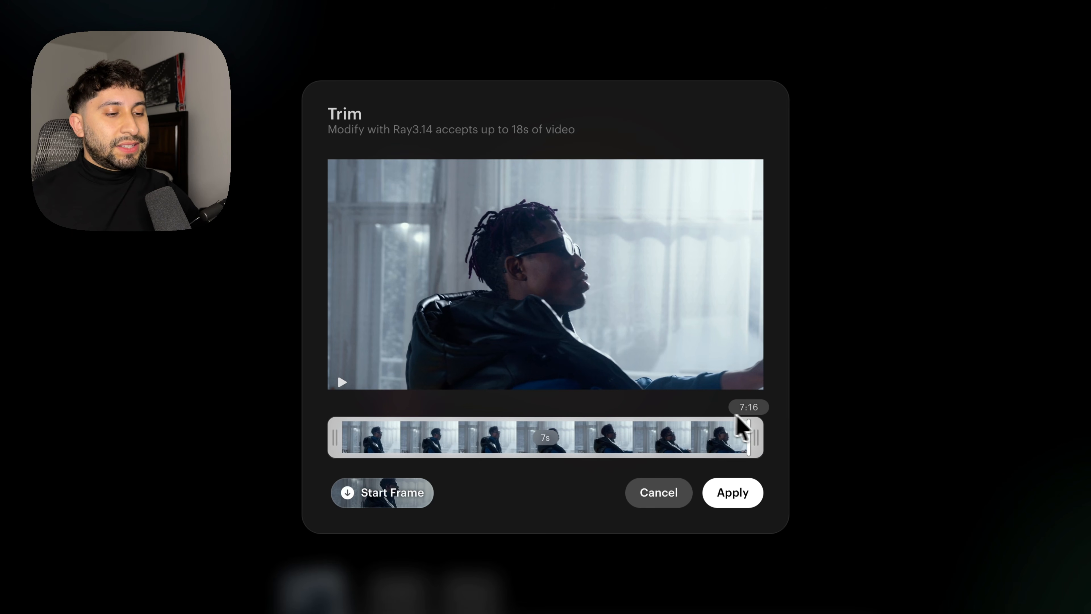
{"action": "left_click_drag", "start_coordinate": [378, 437], "coordinate": [475, 432]}
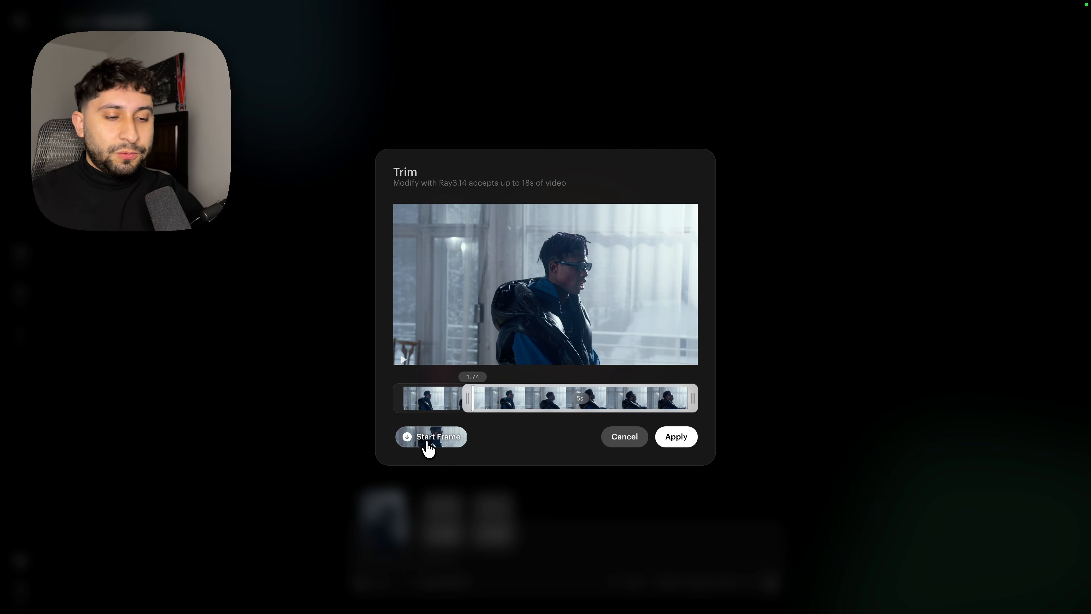
{"action": "left_click", "coordinate": [438, 442]}
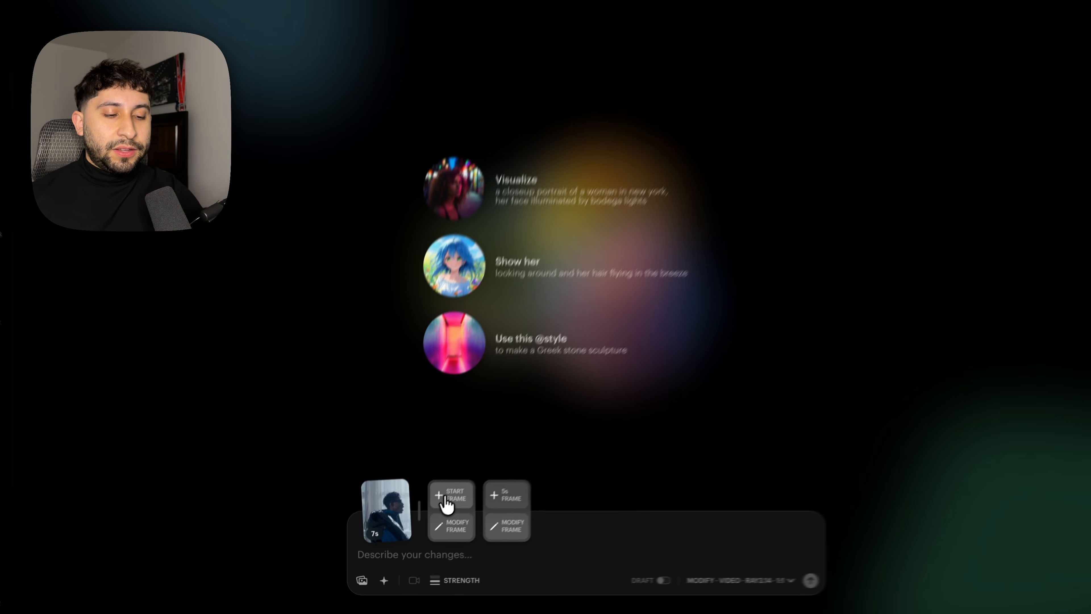
{"action": "left_click", "coordinate": [552, 370]}
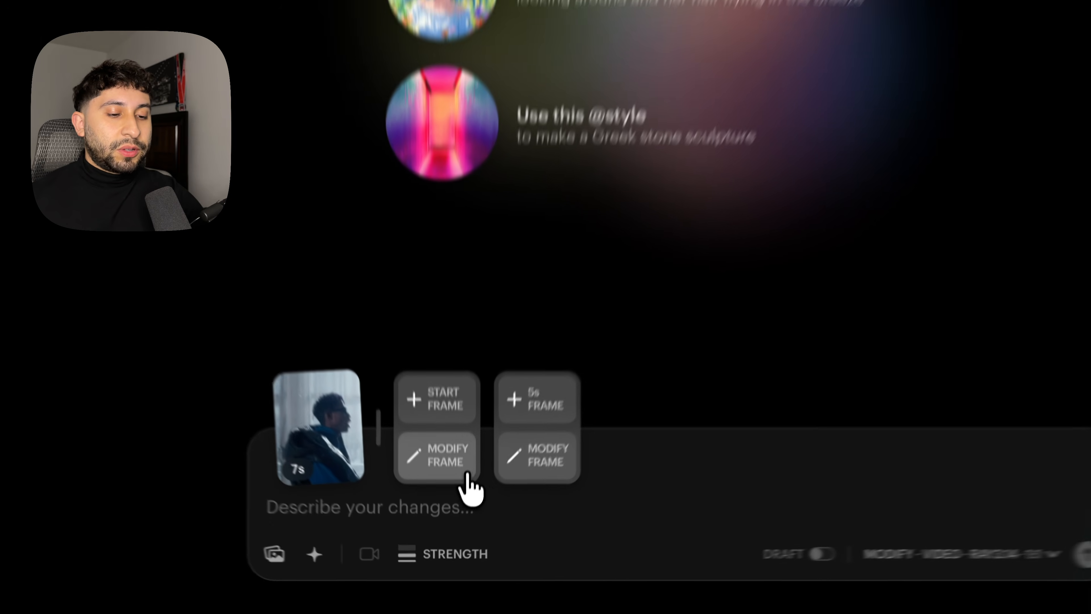
- Open the clip's start frame for modification and enter the prompt "change the lighting to a green music video style with fog"
{"action": "left_click", "coordinate": [441, 439]}
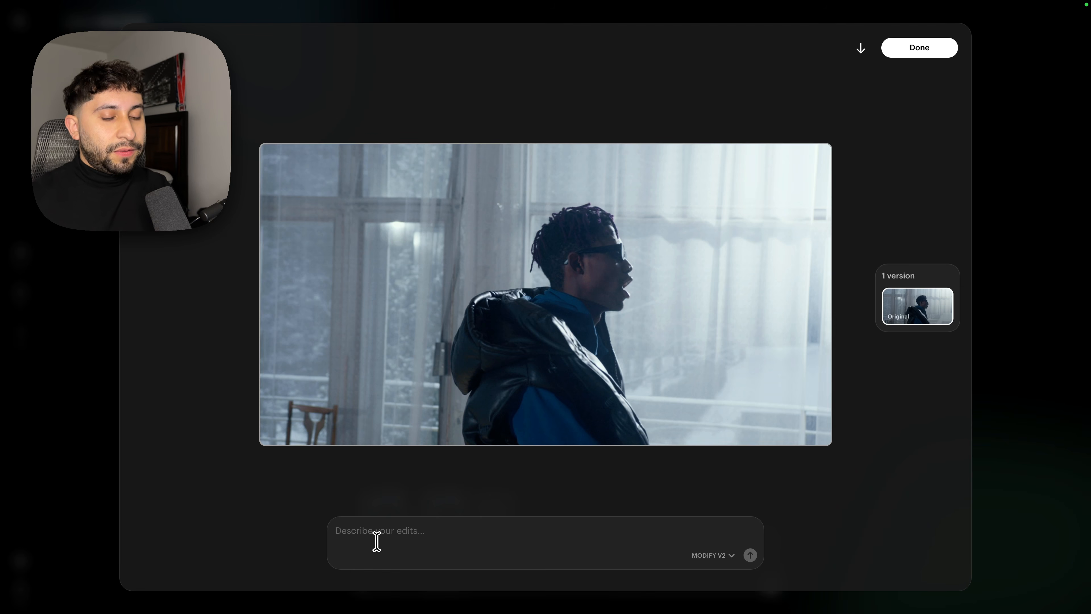
{"action": "left_click", "coordinate": [366, 528]}
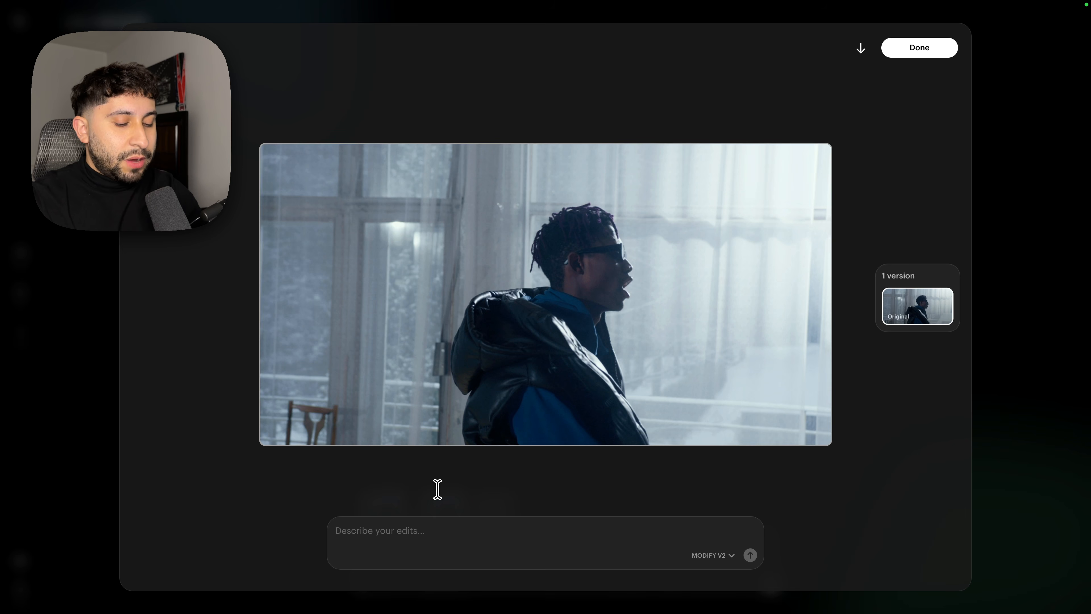
{"action": "type", "text": "change the"}
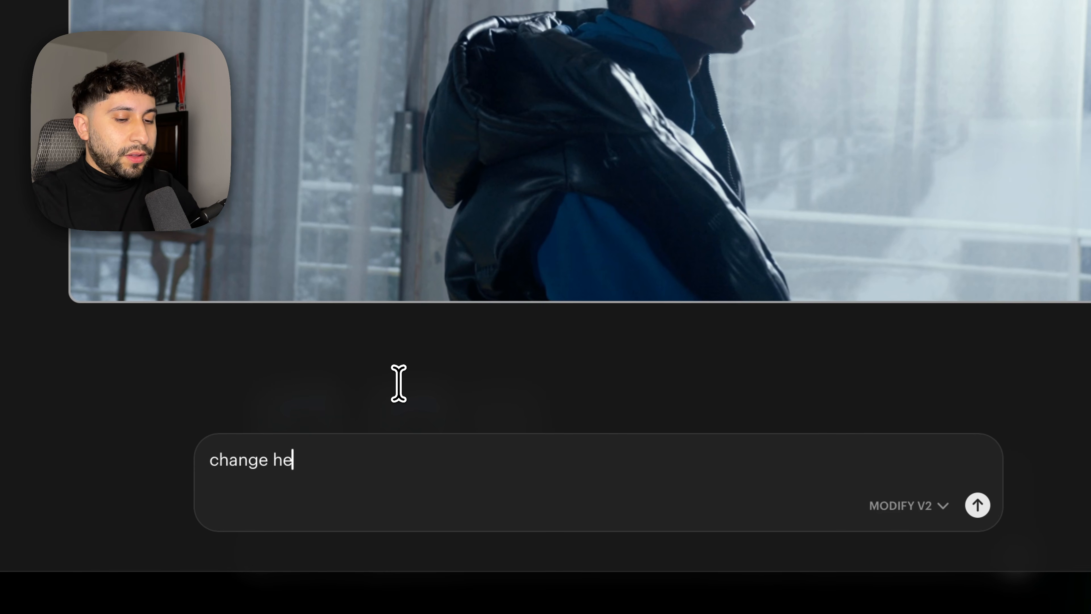
{"action": "type", "text": " lighting to a green music video style with fog"}
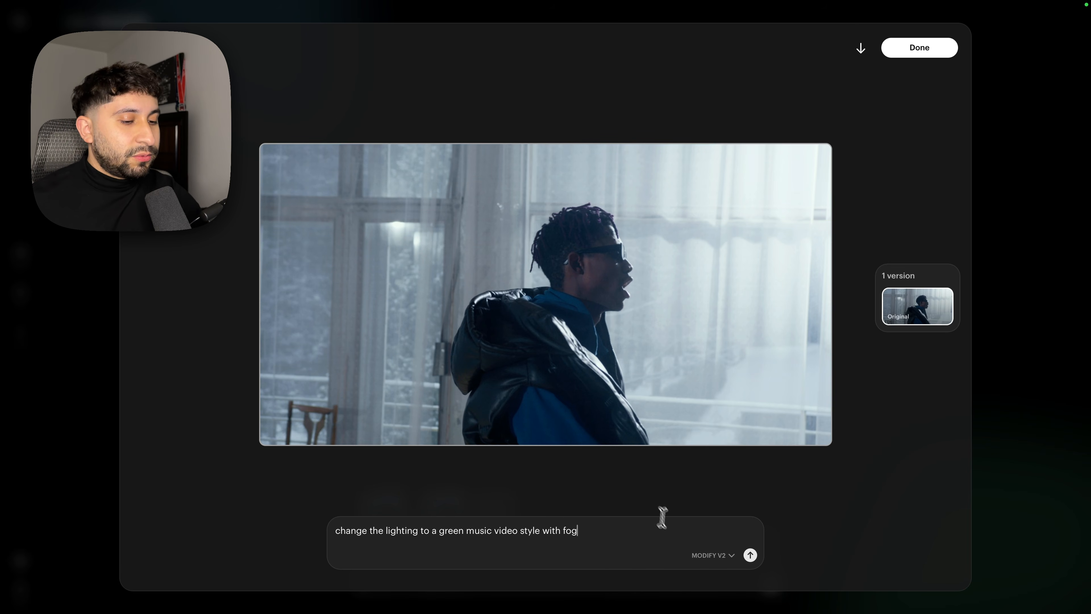
- Look at the Photon model option, keep Modify V2 and generate the start frame edit
{"action": "left_click", "coordinate": [709, 556]}
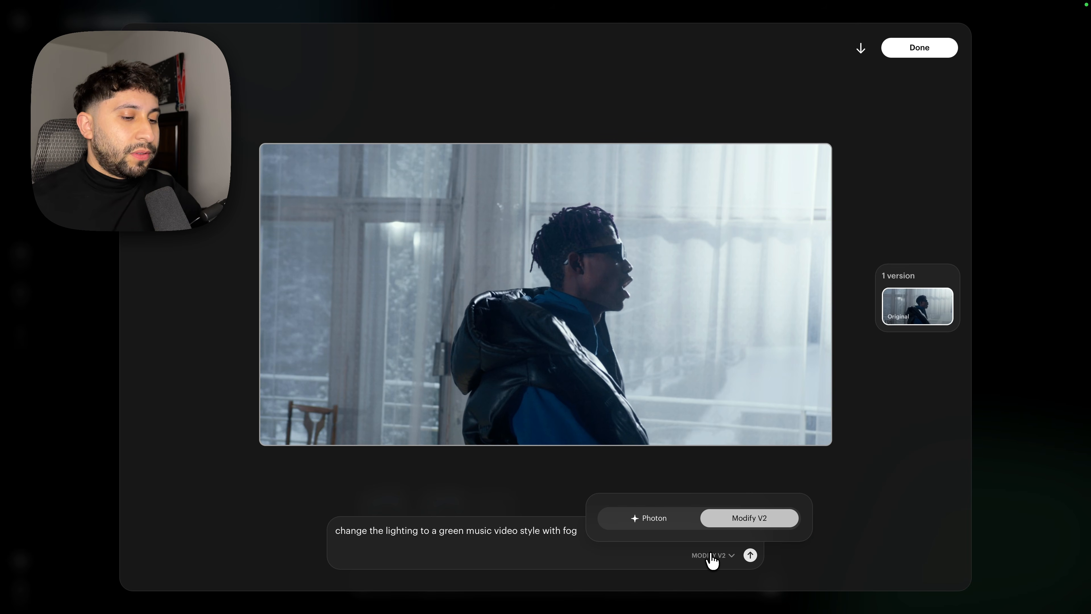
{"action": "left_click", "coordinate": [713, 555]}
{"action": "left_click", "coordinate": [708, 556]}
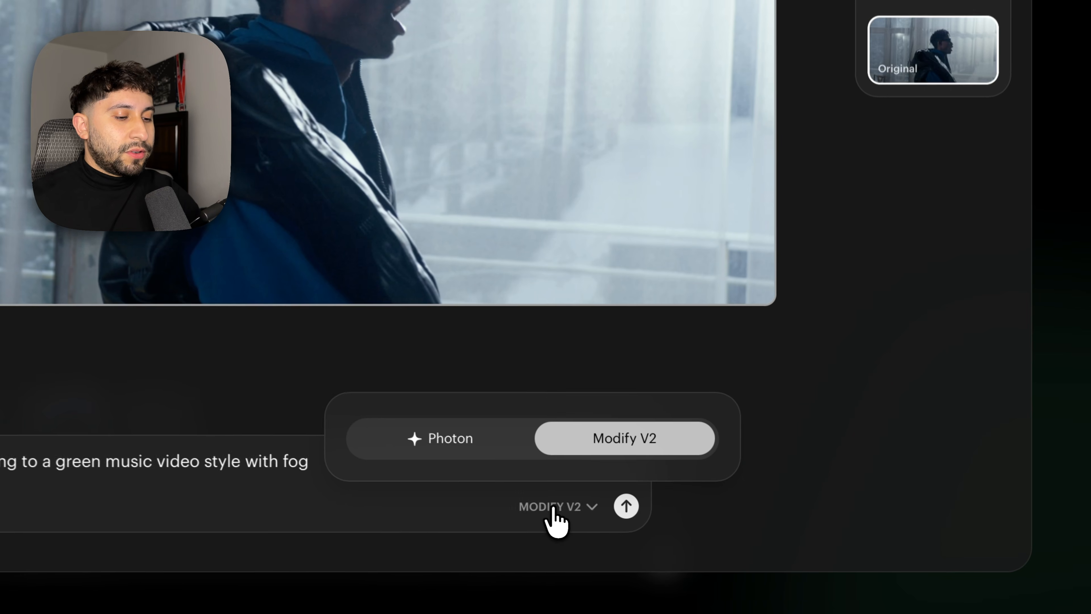
{"action": "left_click", "coordinate": [449, 441]}
{"action": "left_click", "coordinate": [583, 440]}
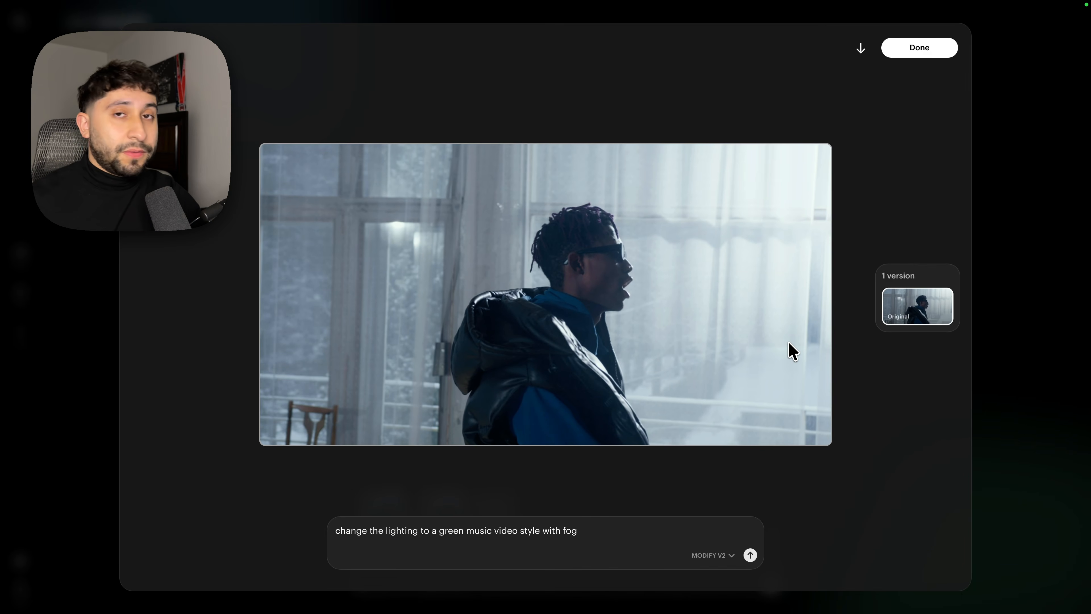
{"action": "left_click", "coordinate": [750, 555]}
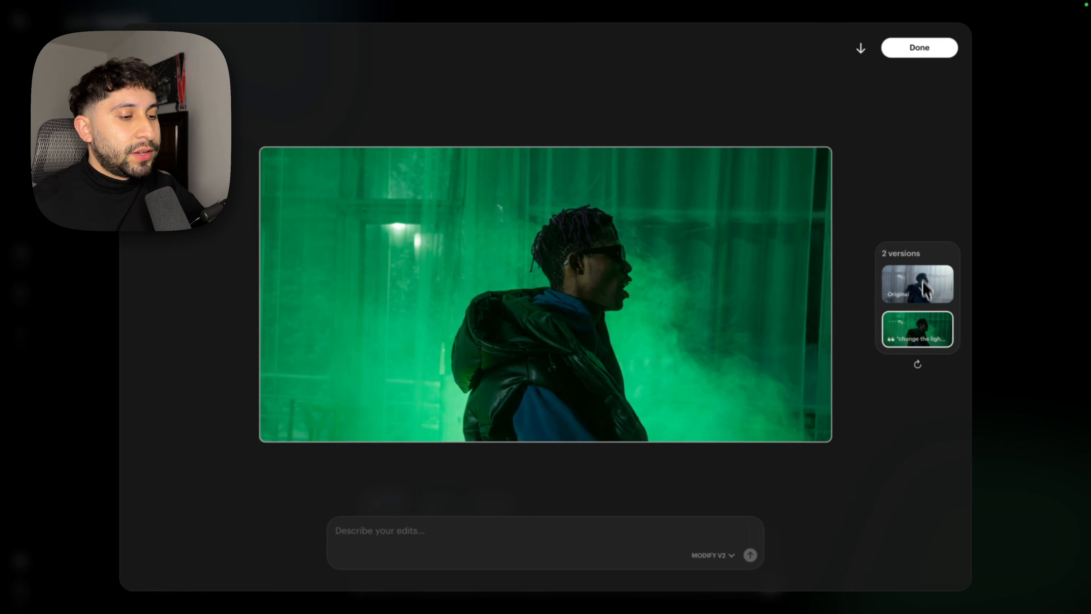
- Compare the original frame with the green foggy version and apply the green one as the start frame
{"action": "left_click", "coordinate": [923, 287]}
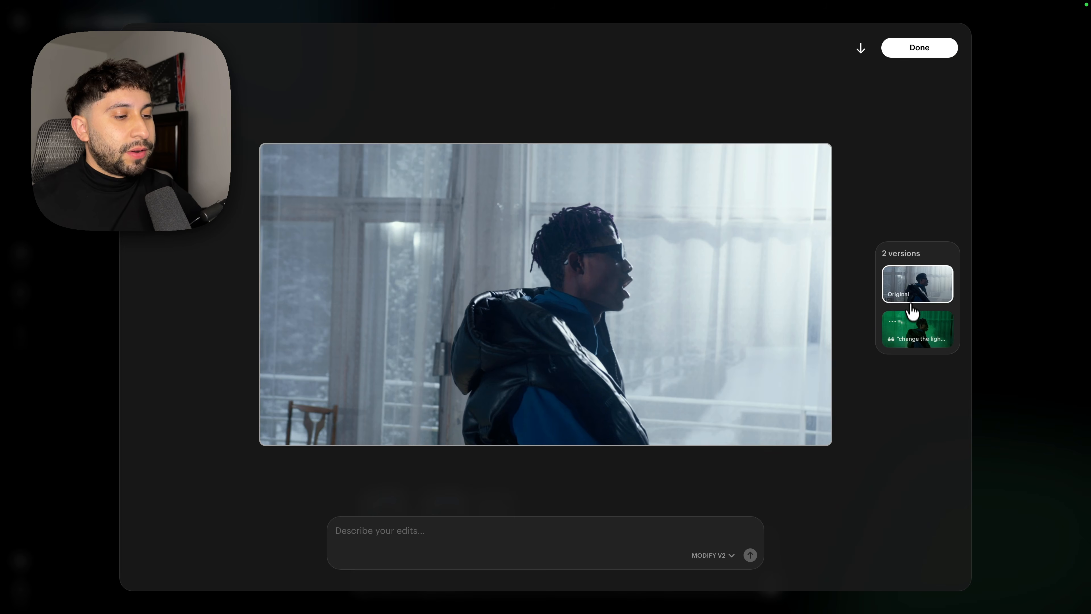
{"action": "left_click", "coordinate": [911, 334]}
{"action": "left_click", "coordinate": [924, 293]}
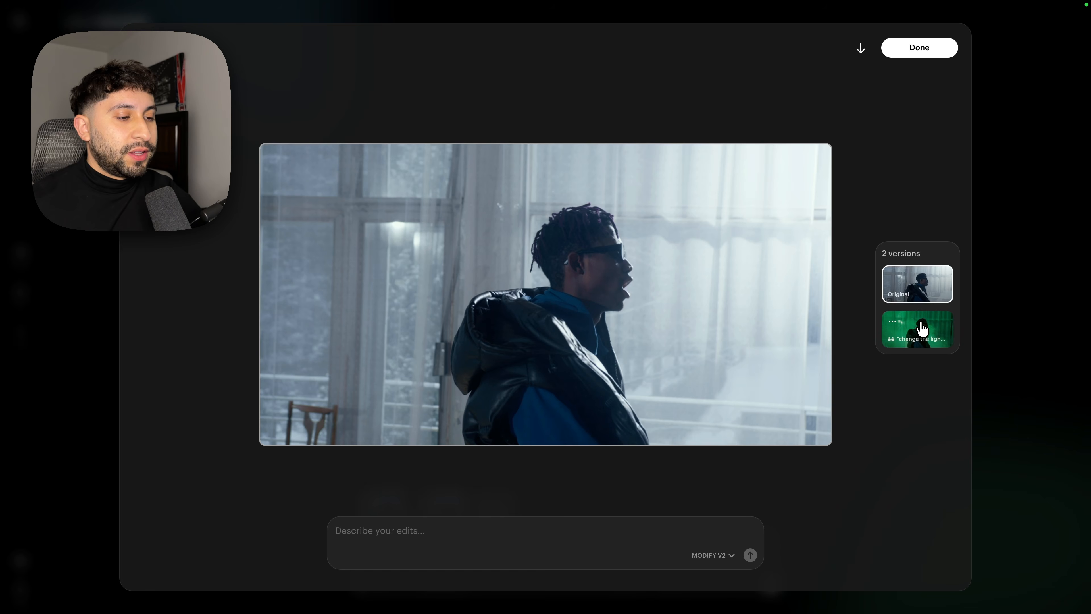
{"action": "left_click", "coordinate": [920, 328]}
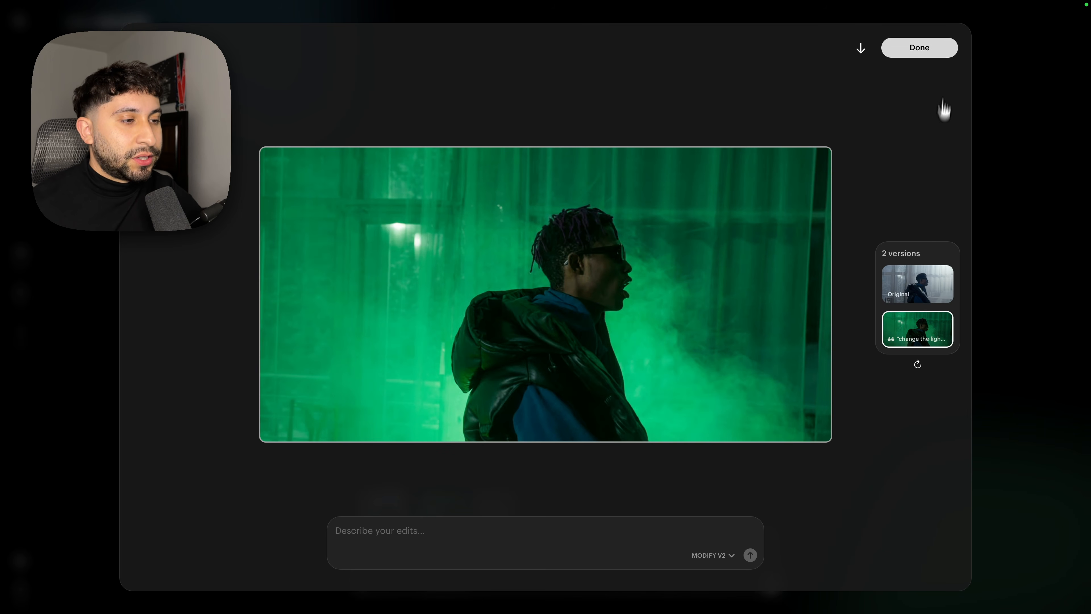
{"action": "left_click", "coordinate": [919, 48]}
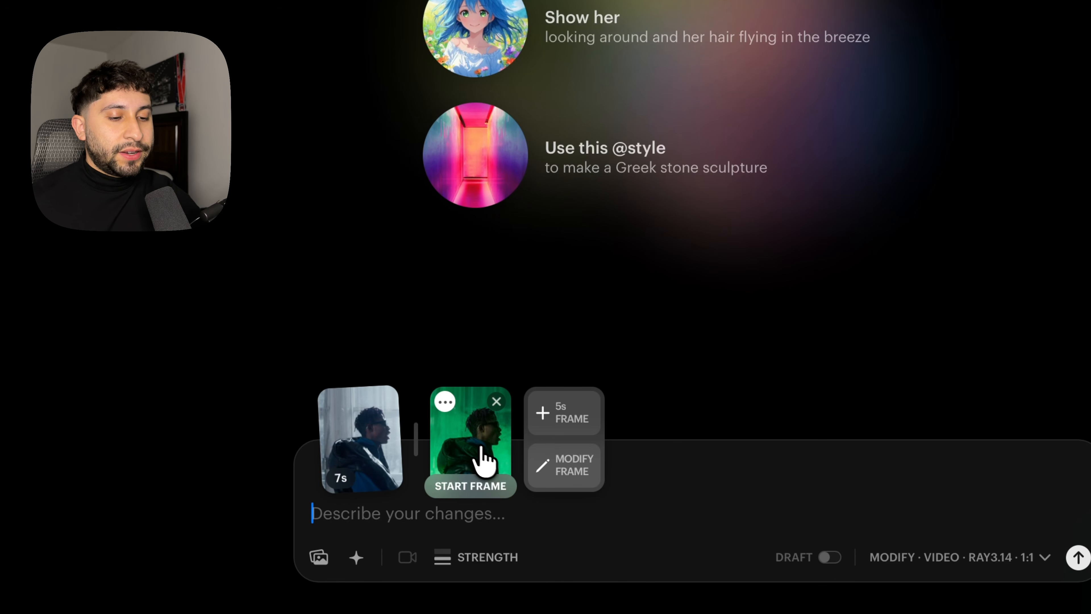
{"action": "mouse_move", "coordinate": [464, 460]}
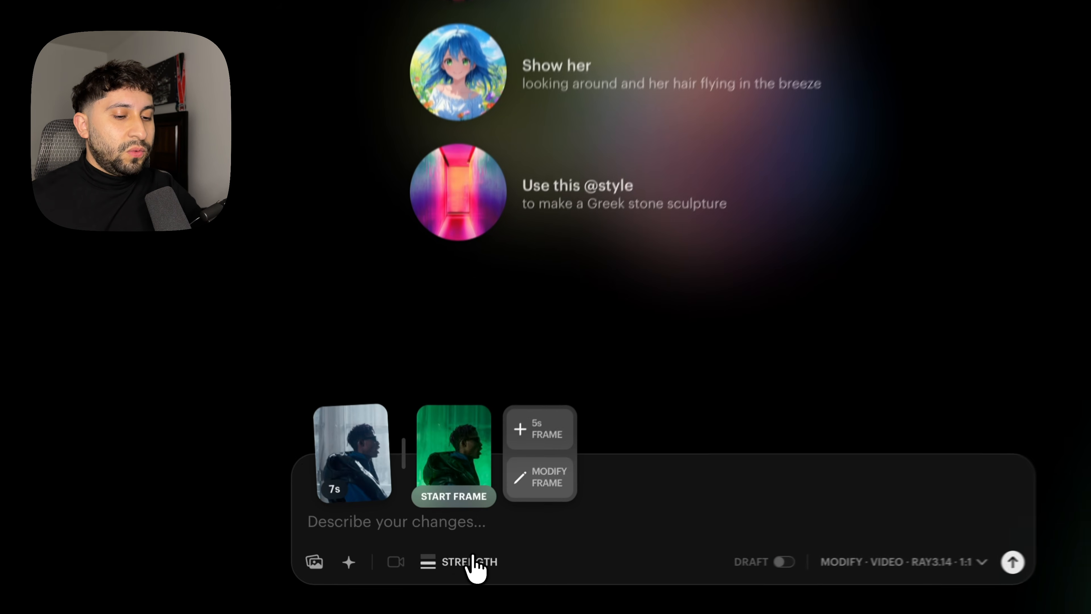
- Try the Adhere and Reimagine ends of the modification strength and set it to the lowest Adhere level
{"action": "left_click", "coordinate": [446, 583]}
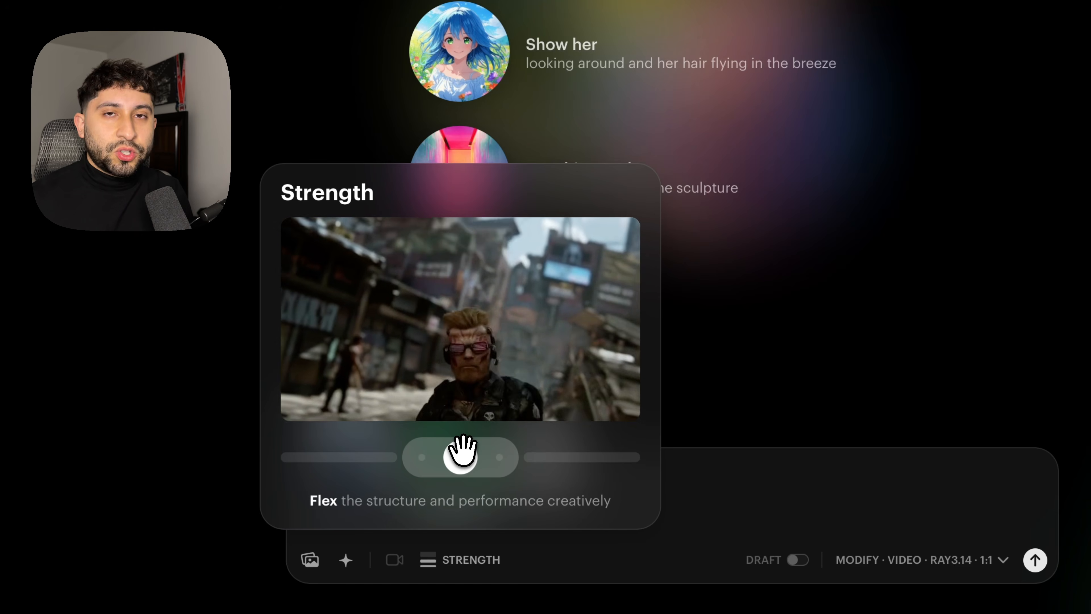
{"action": "left_click_drag", "start_coordinate": [460, 455], "coordinate": [256, 444]}
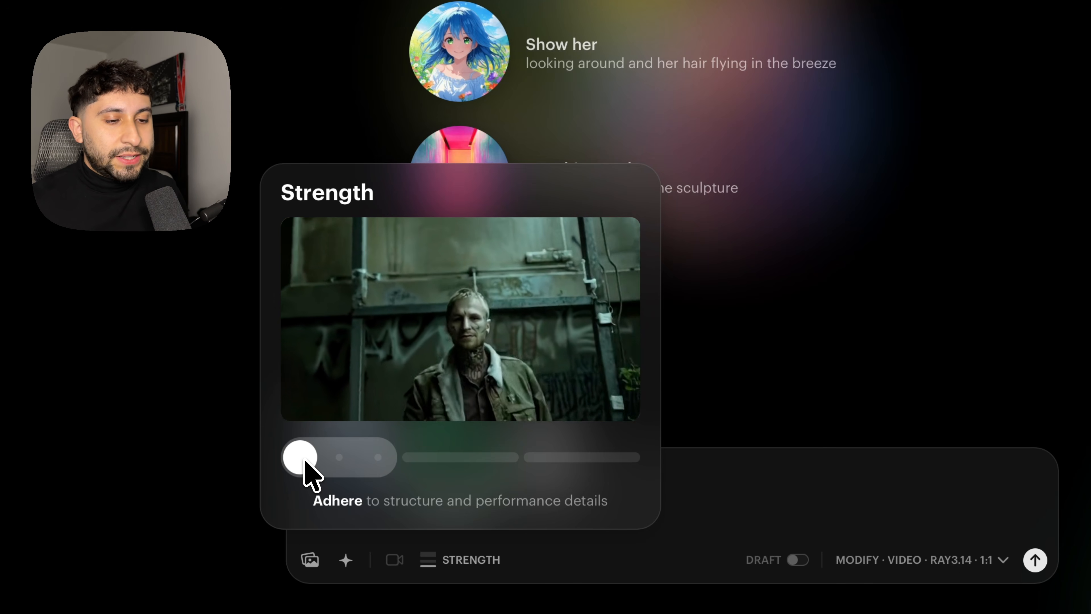
{"action": "left_click_drag", "start_coordinate": [306, 462], "coordinate": [655, 463]}
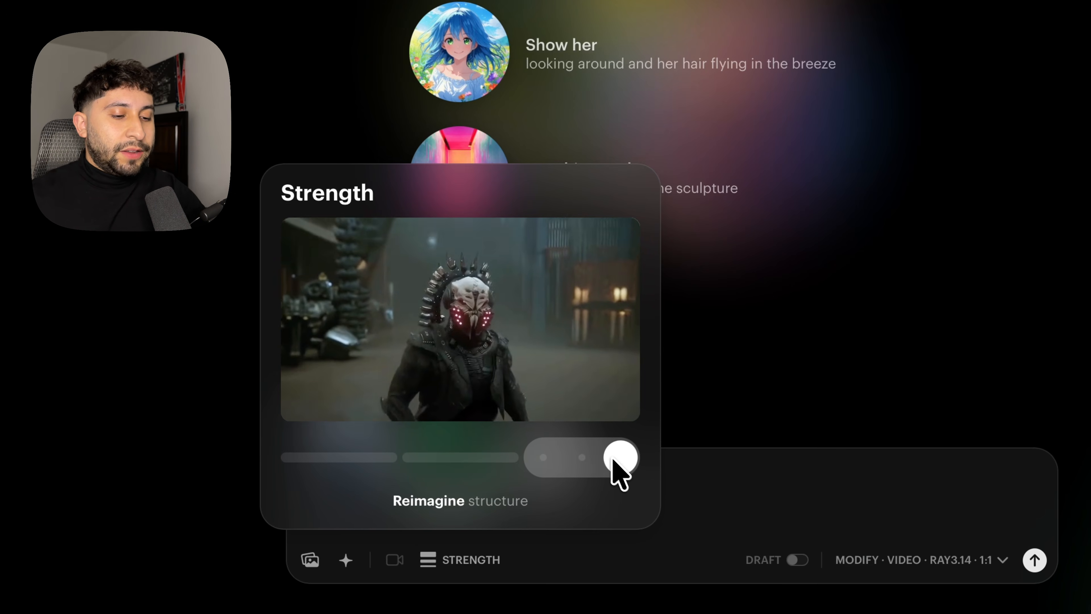
{"action": "left_click_drag", "start_coordinate": [537, 525], "coordinate": [449, 524]}
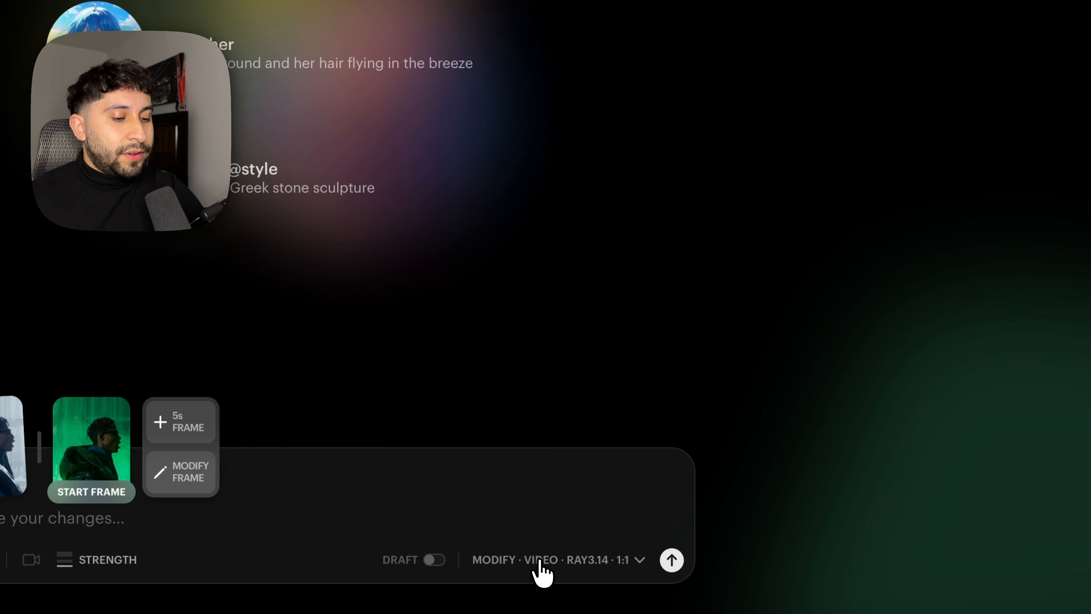
- Choose 1080p resolution and the Ray3.14 model for the modified video
{"action": "left_click", "coordinate": [540, 561]}
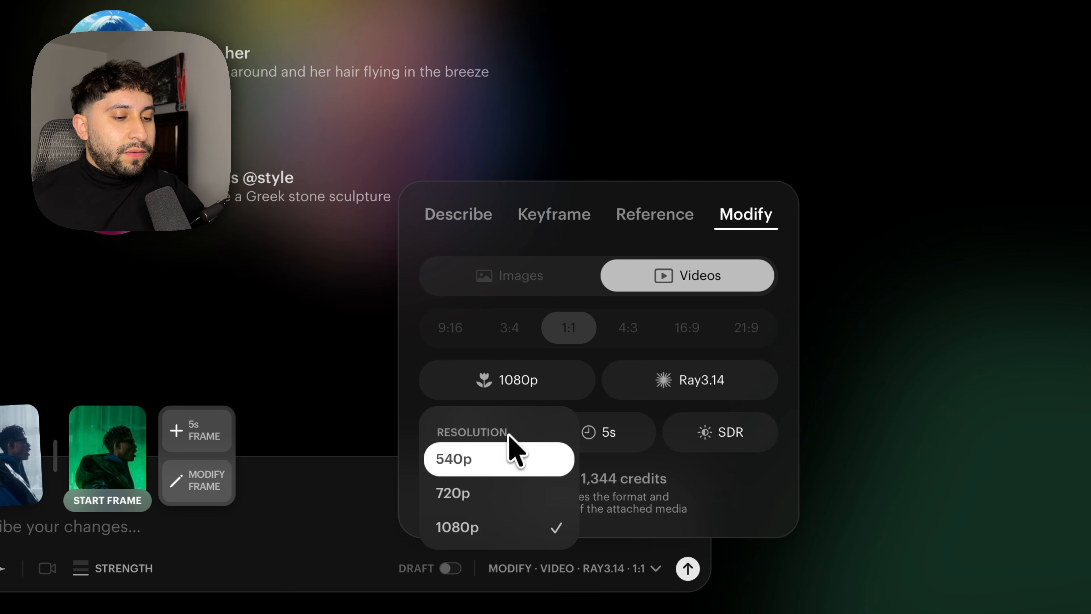
{"action": "left_click", "coordinate": [498, 535]}
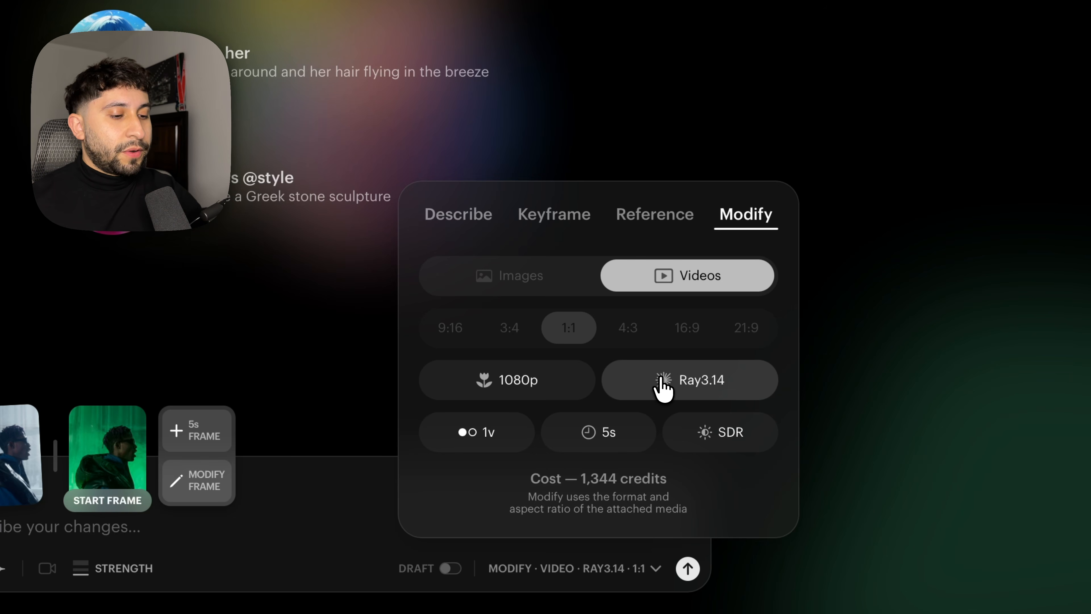
{"action": "left_click", "coordinate": [662, 382]}
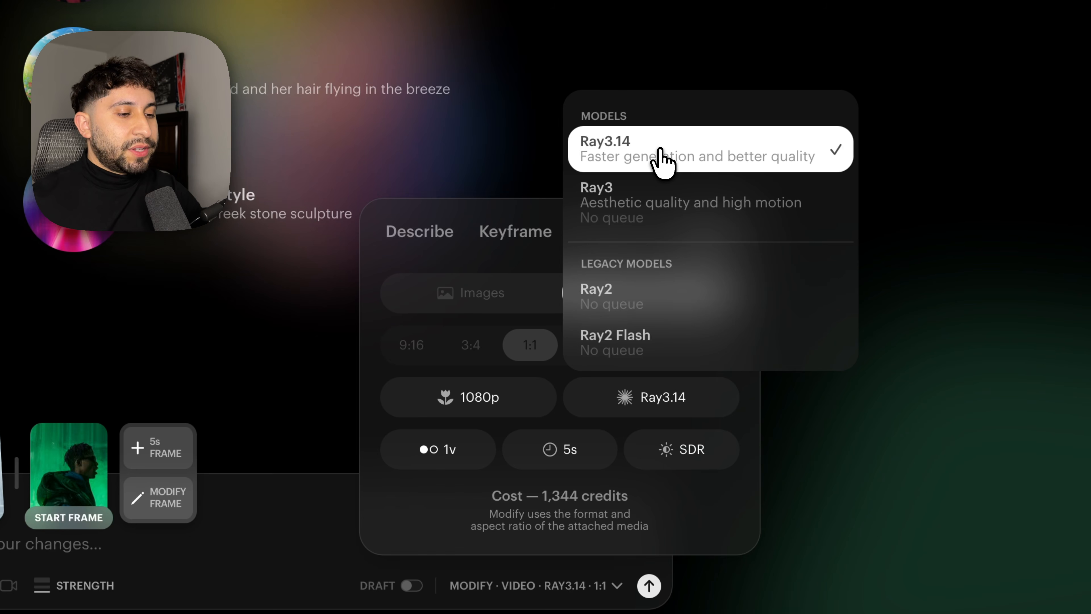
{"action": "left_click", "coordinate": [661, 159]}
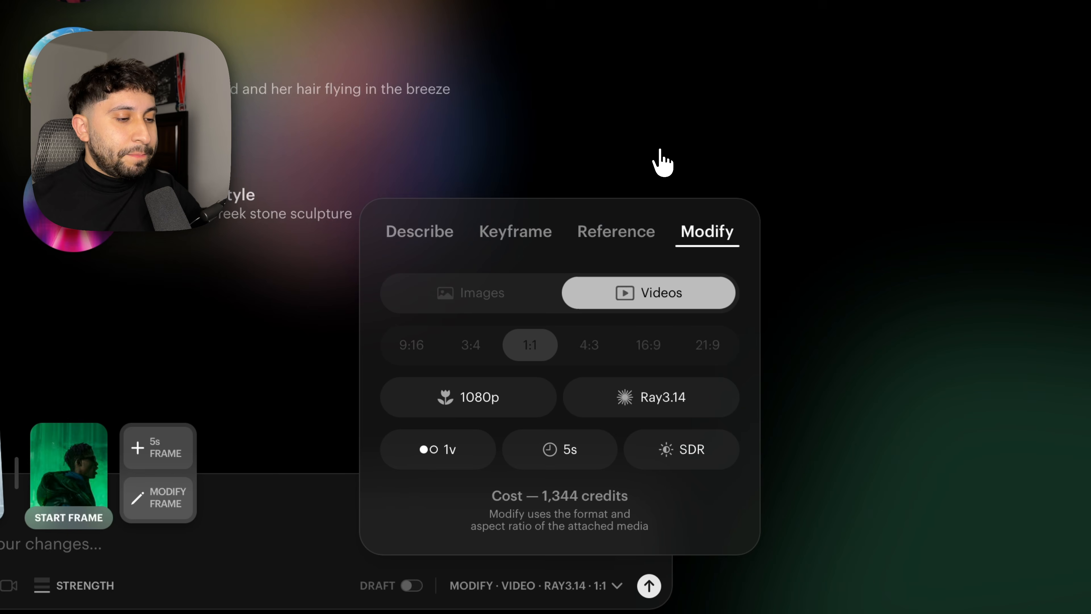
- Keep the output settings at 1 video variation, 5s duration and SDR dynamic range
{"action": "left_click", "coordinate": [451, 465]}
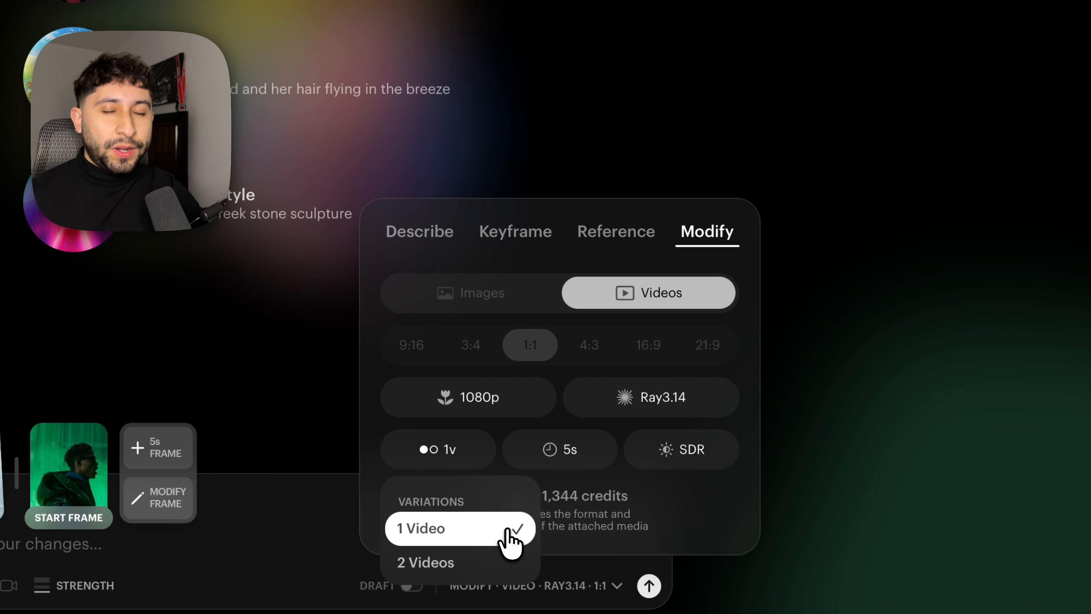
{"action": "left_click", "coordinate": [569, 451]}
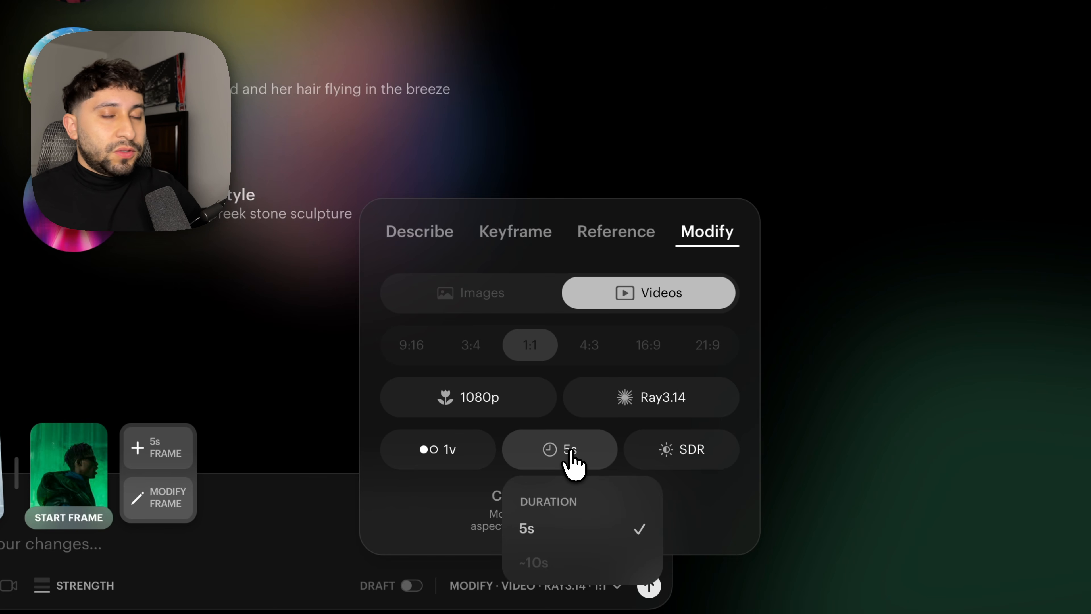
{"action": "left_click", "coordinate": [570, 532]}
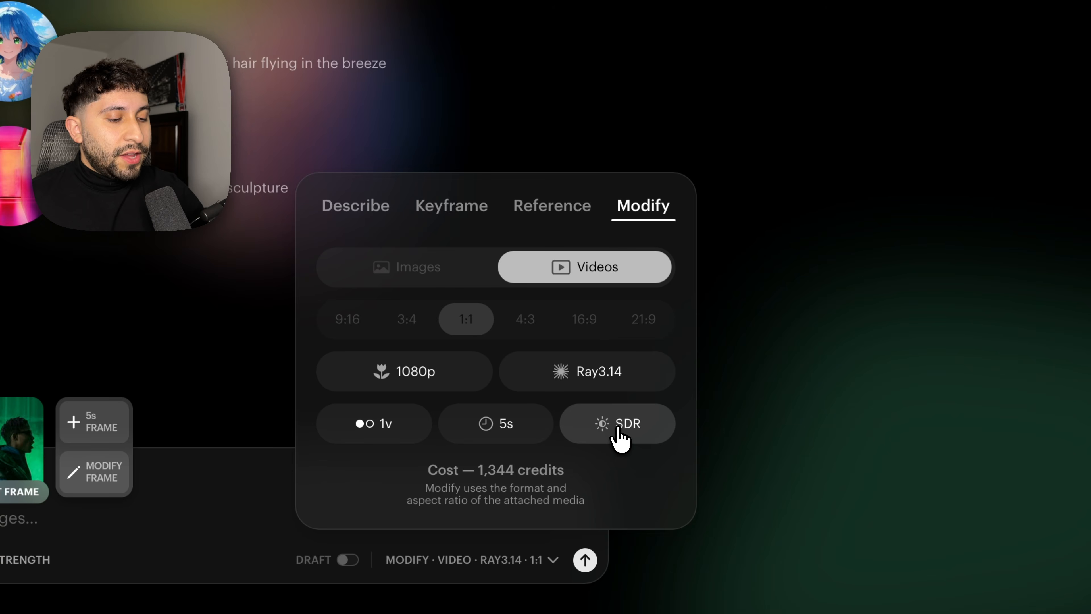
{"action": "left_click", "coordinate": [682, 454]}
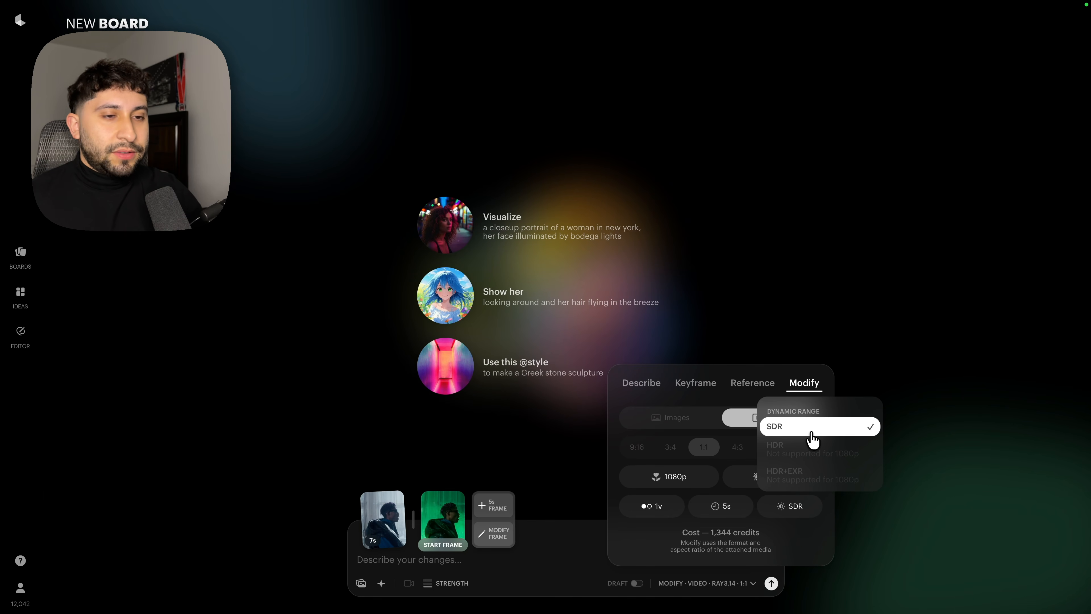
{"action": "left_click", "coordinate": [811, 431]}
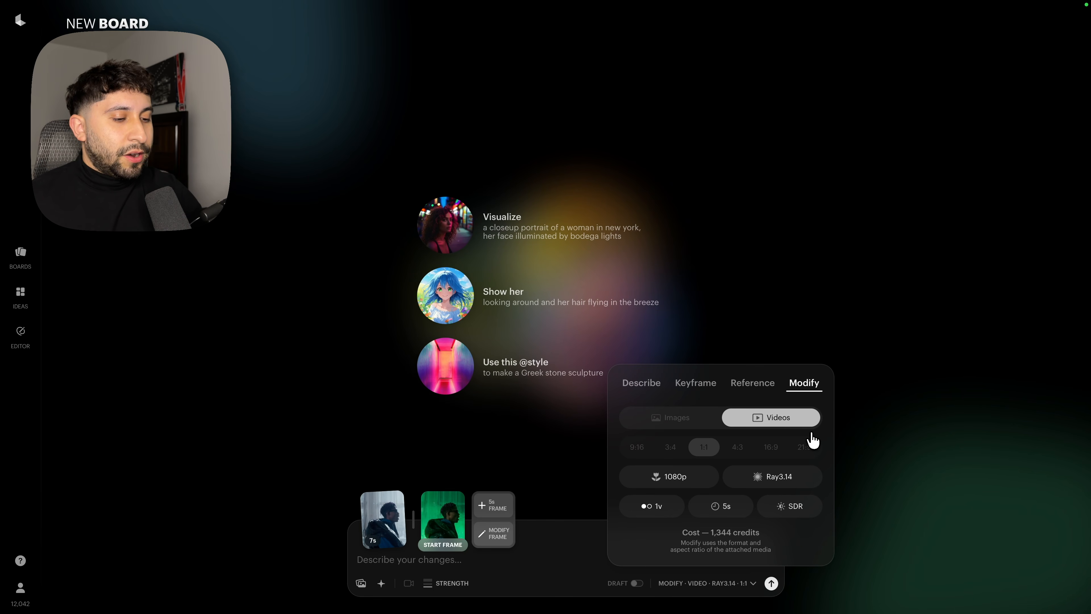
- Generate the modified video from the source clip and the green start frame
{"action": "left_click", "coordinate": [770, 581]}
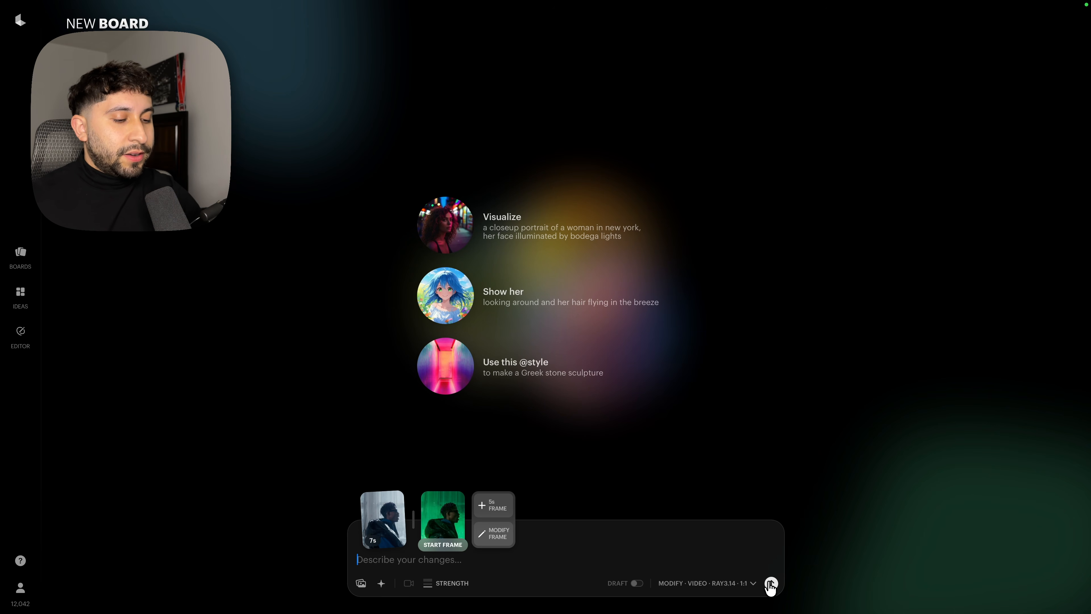
{"action": "left_click", "coordinate": [770, 583]}
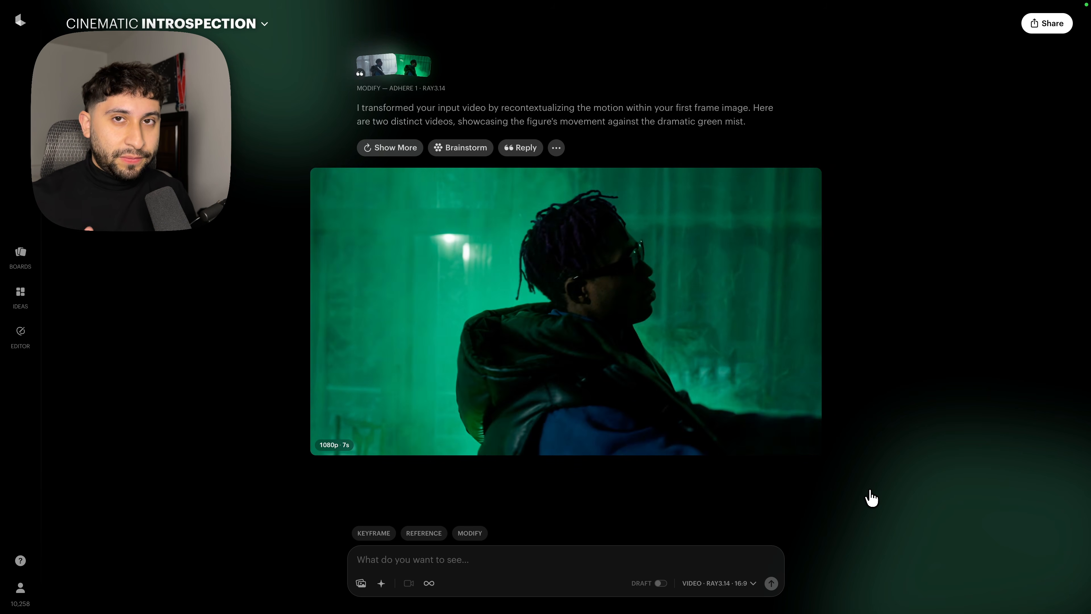
{"action": "mouse_move", "coordinate": [804, 409]}
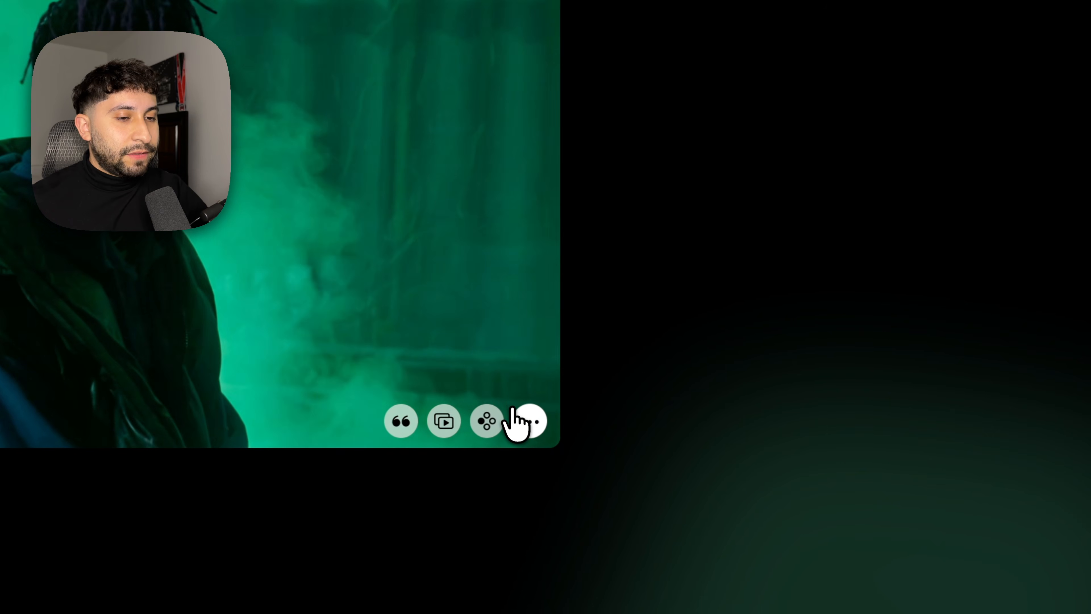
- Download the generated green-lit video from the board
{"action": "left_click", "coordinate": [524, 425]}
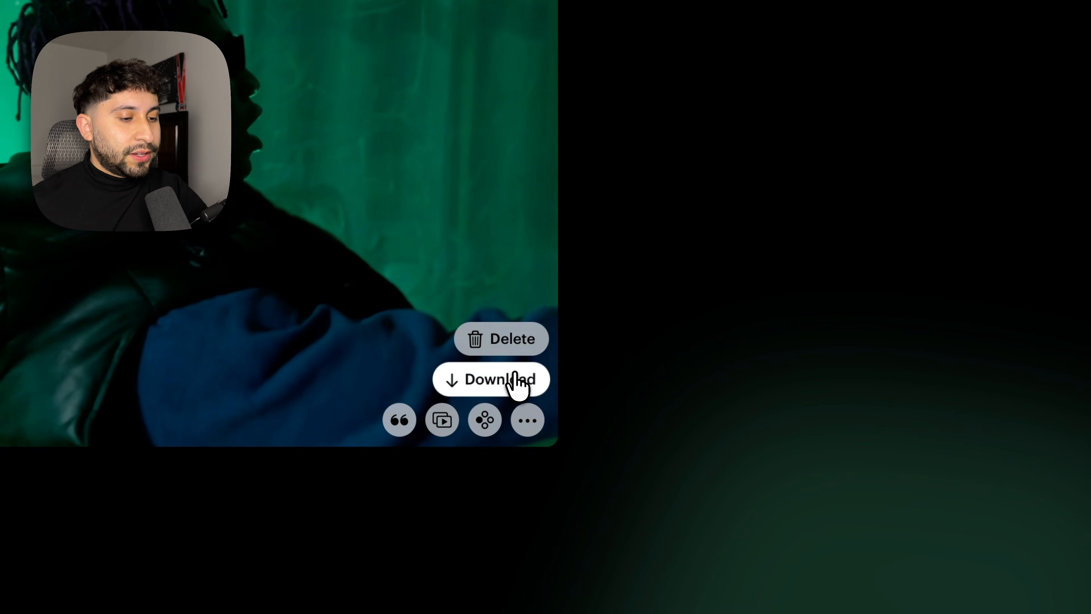
{"action": "left_click", "coordinate": [516, 379]}
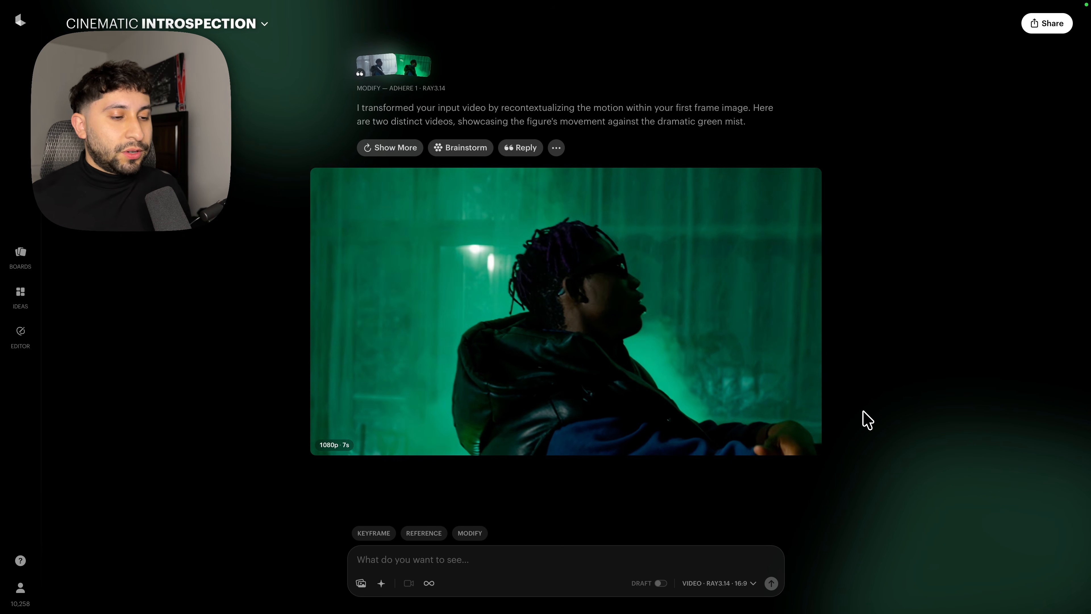
{"action": "mouse_move", "coordinate": [742, 449]}
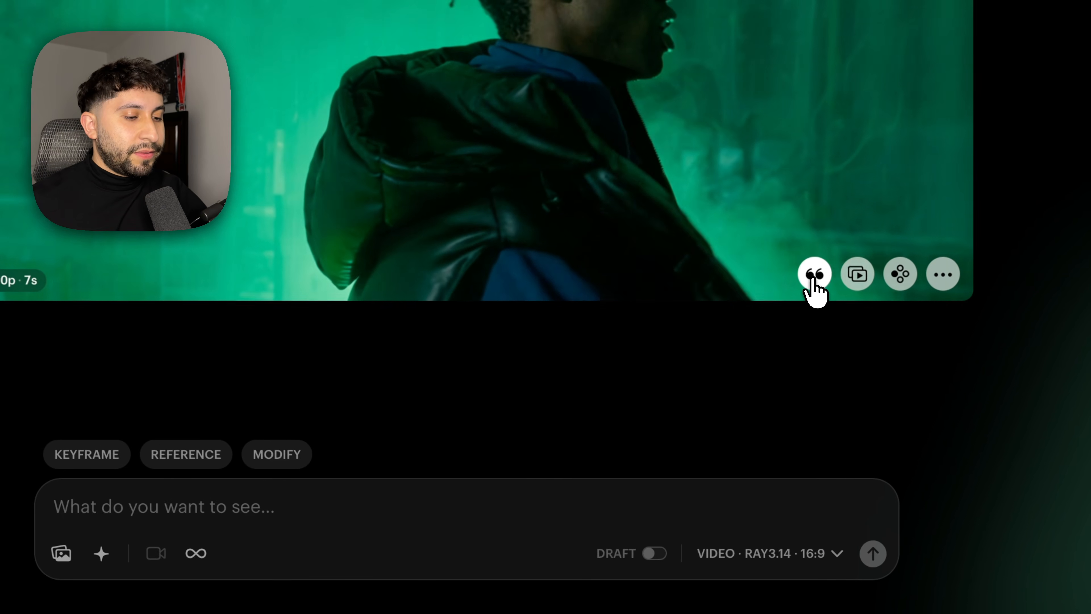
{"action": "left_click", "coordinate": [742, 442]}
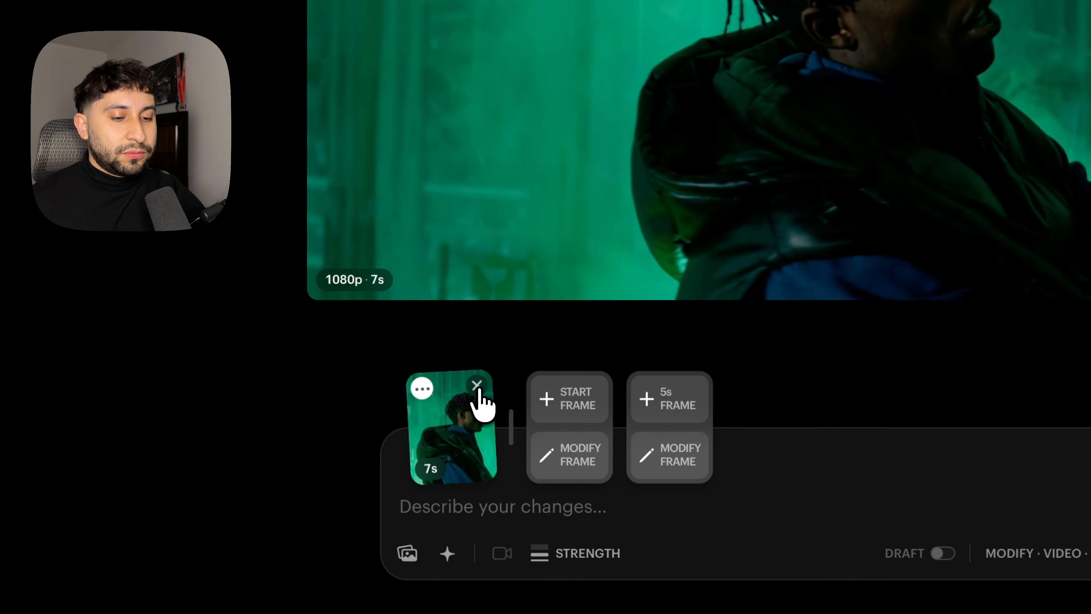
{"action": "left_click", "coordinate": [225, 387]}
{"action": "mouse_move", "coordinate": [950, 271]}
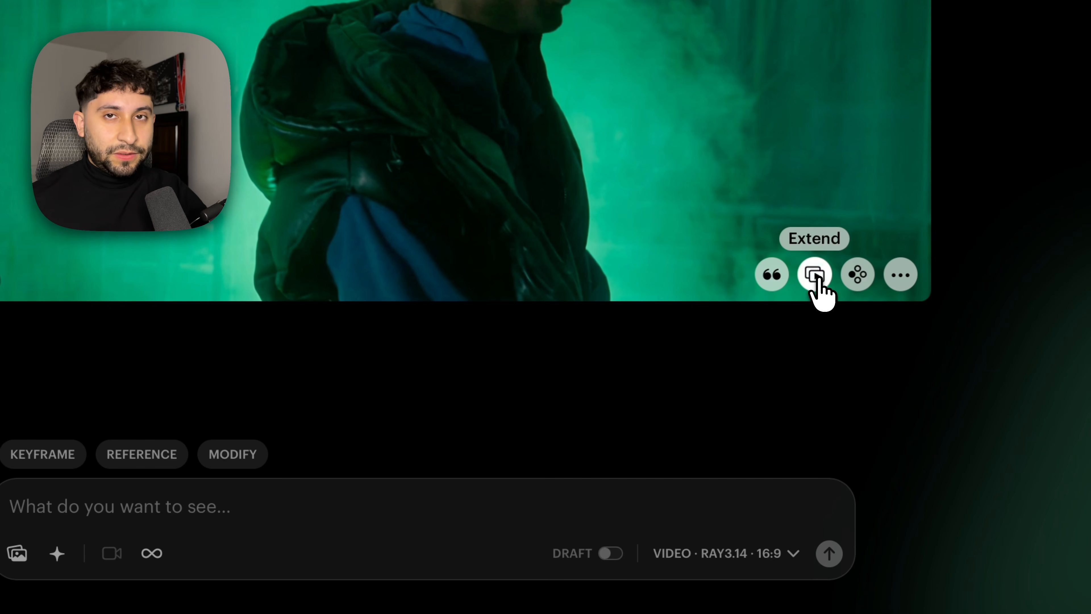
{"action": "left_click", "coordinate": [816, 279]}
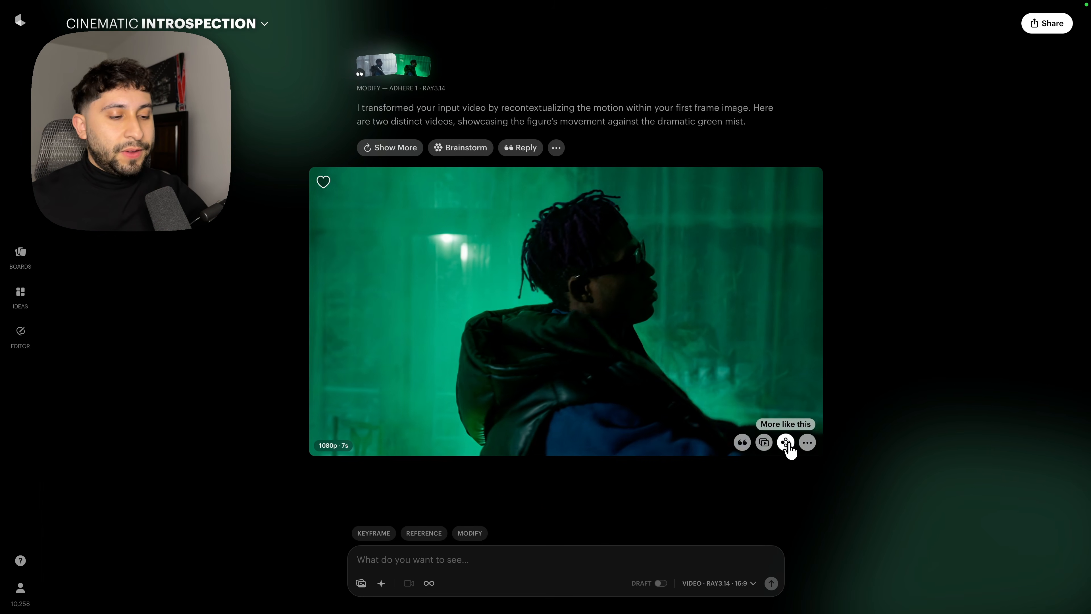
{"action": "left_click", "coordinate": [797, 447]}
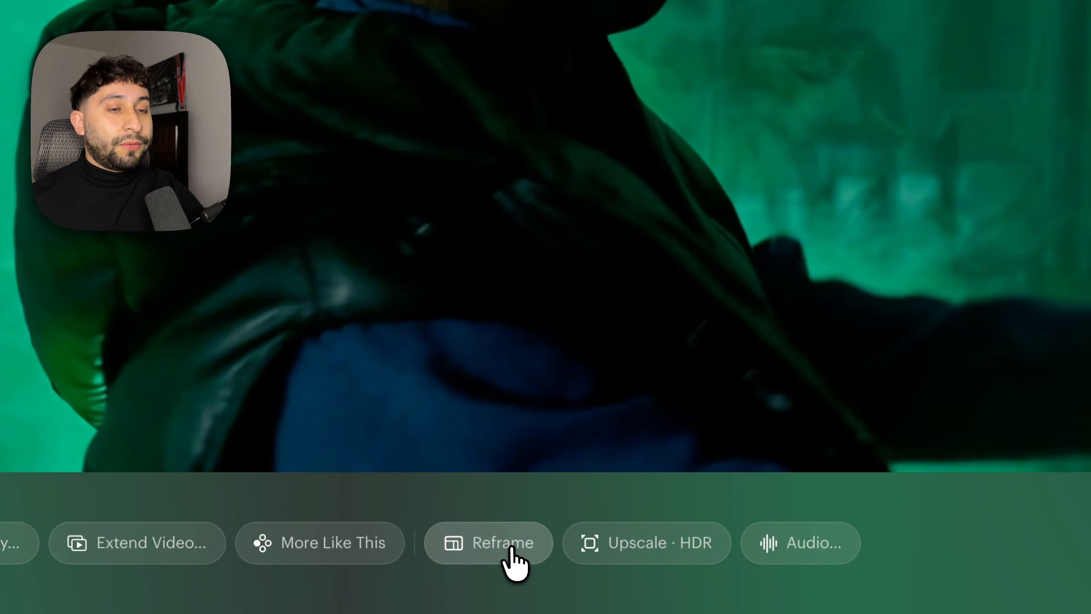
- Reframe the generated video on a 9:16 canvas with the clip enlarged at the canvas's upper edge, and apply a previewed start frame
{"action": "left_click", "coordinate": [513, 552]}
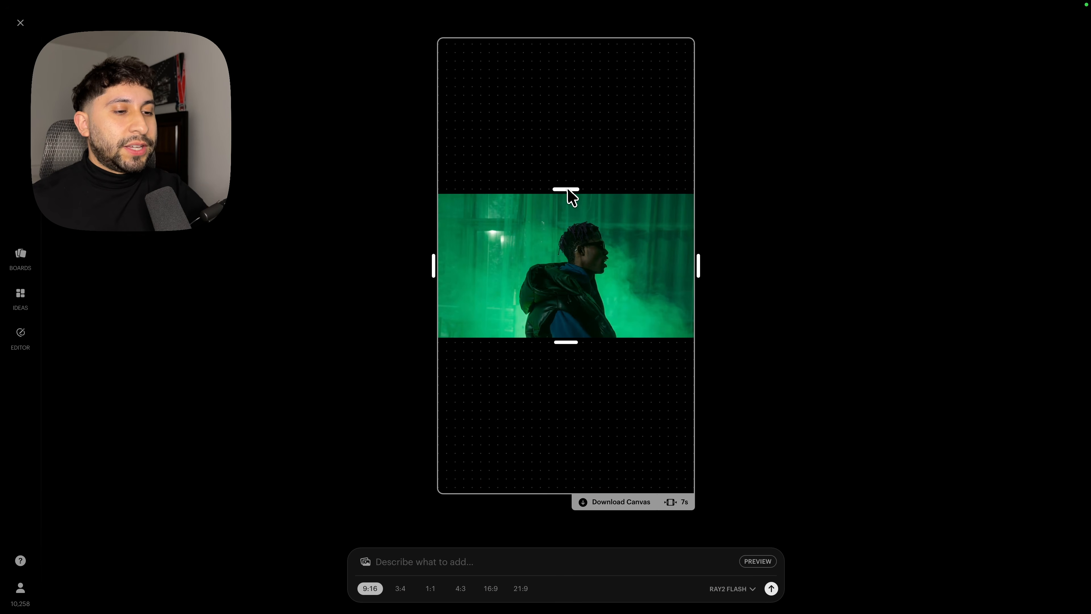
{"action": "mouse_move", "coordinate": [568, 191]}
{"action": "left_mouse_down"}
{"action": "mouse_move", "coordinate": [570, 36]}
{"action": "mouse_move", "coordinate": [560, 218]}
{"action": "mouse_move", "coordinate": [563, 179]}
{"action": "mouse_move", "coordinate": [559, 191]}
{"action": "left_mouse_up"}
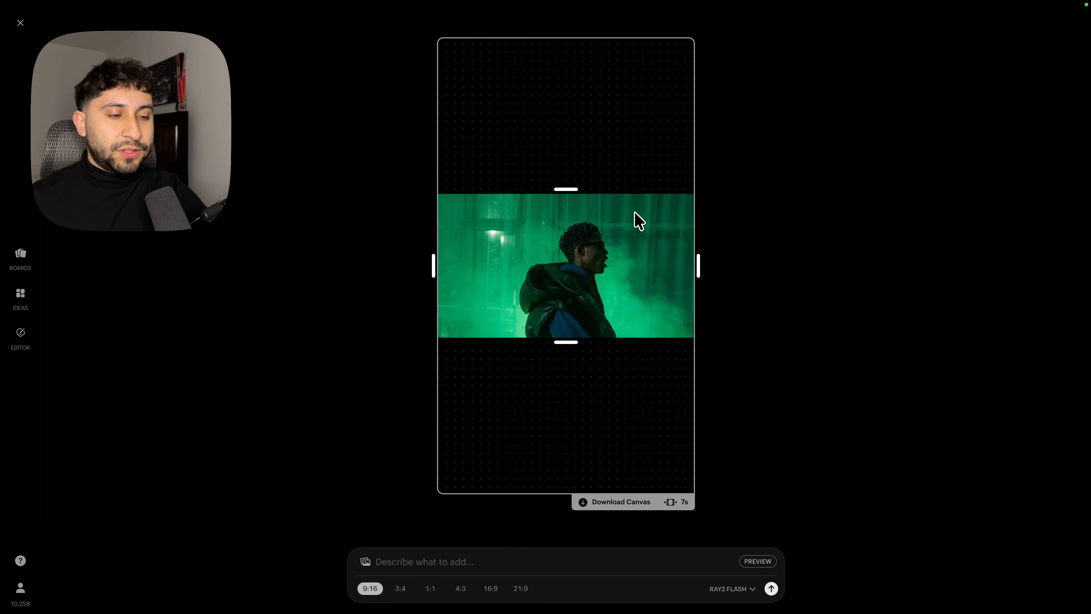
{"action": "left_click_drag", "start_coordinate": [640, 267], "coordinate": [673, 150]}
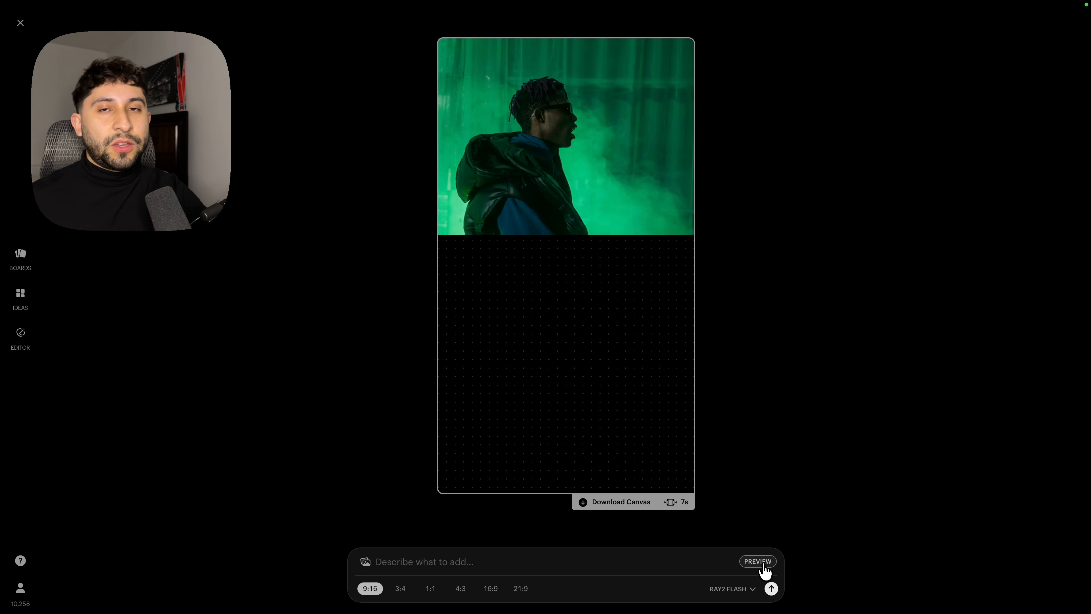
{"action": "left_click", "coordinate": [763, 565]}
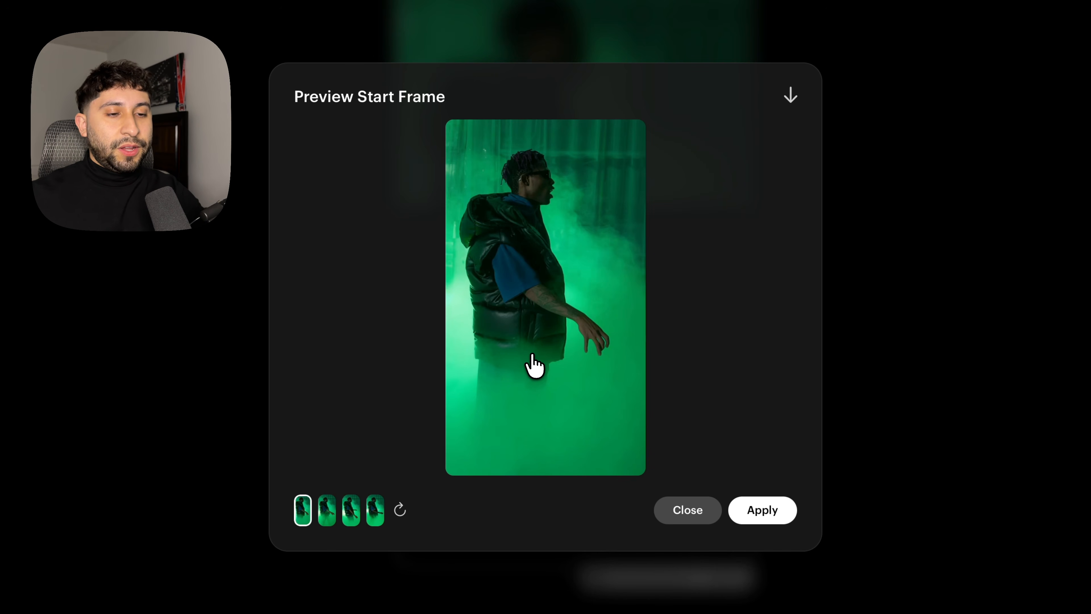
{"action": "left_click", "coordinate": [761, 510]}
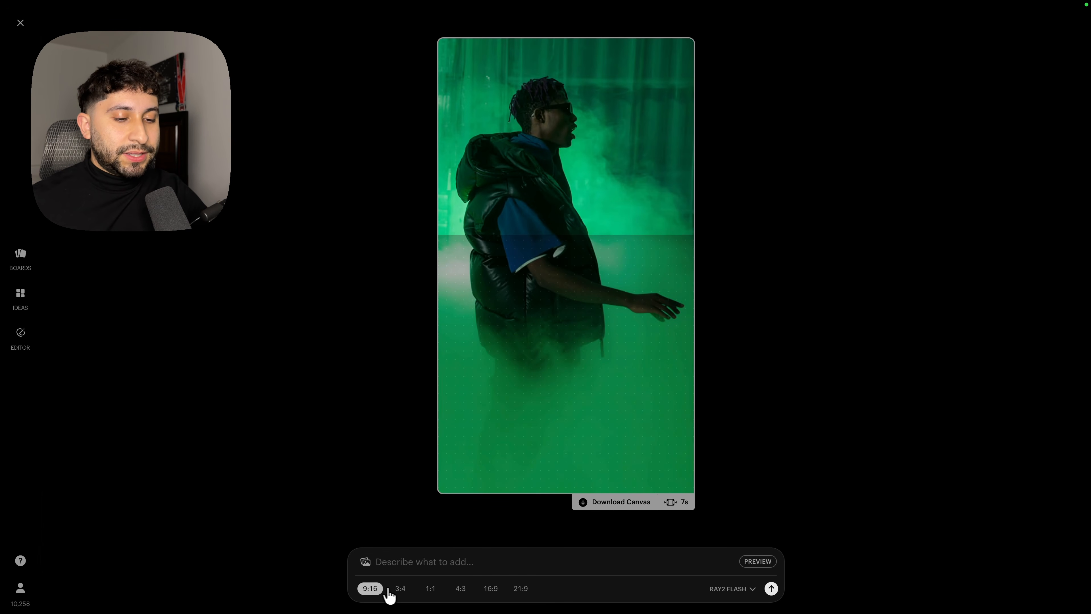
- Compare the 3:4, 1:1, 4:3, 16:9 and 21:9 canvas ratios and return the reframe canvas to 9:16
{"action": "left_click", "coordinate": [696, 545]}
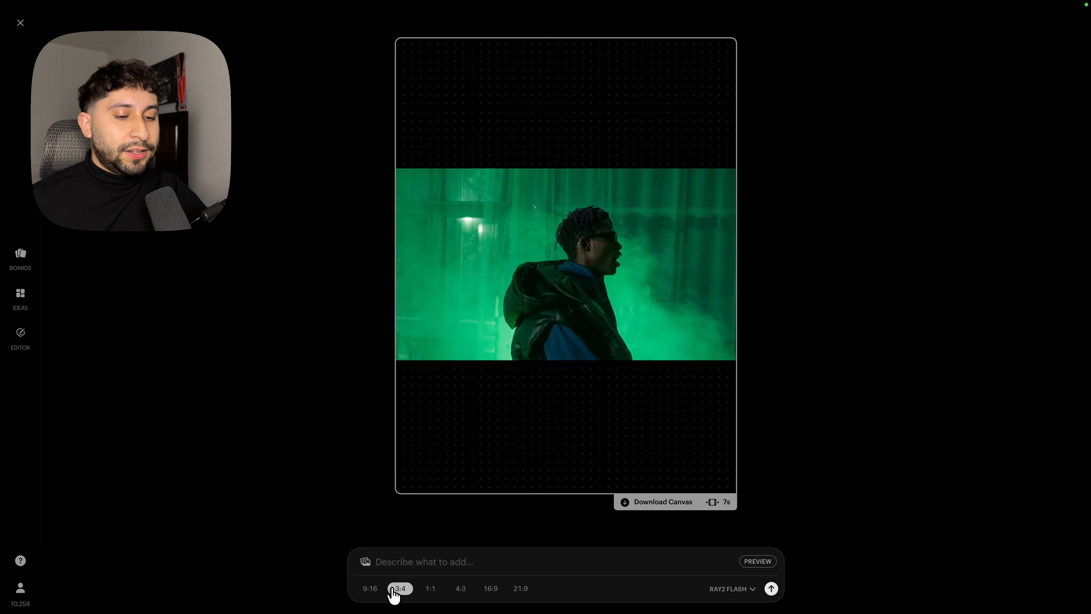
{"action": "left_click", "coordinate": [429, 596]}
{"action": "left_click", "coordinate": [462, 591]}
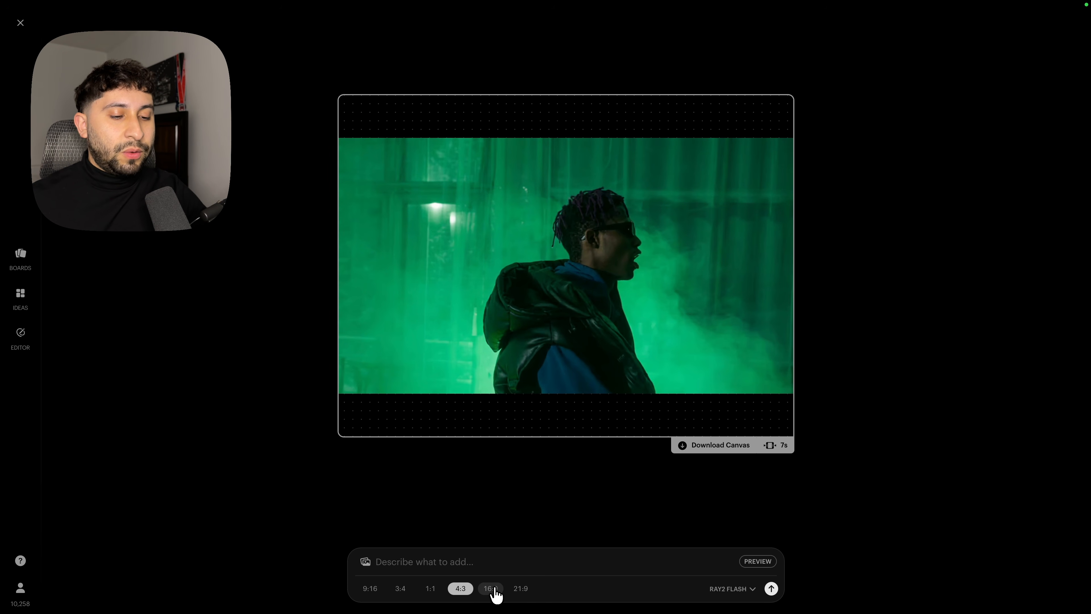
{"action": "left_click", "coordinate": [492, 592]}
{"action": "left_click", "coordinate": [529, 598]}
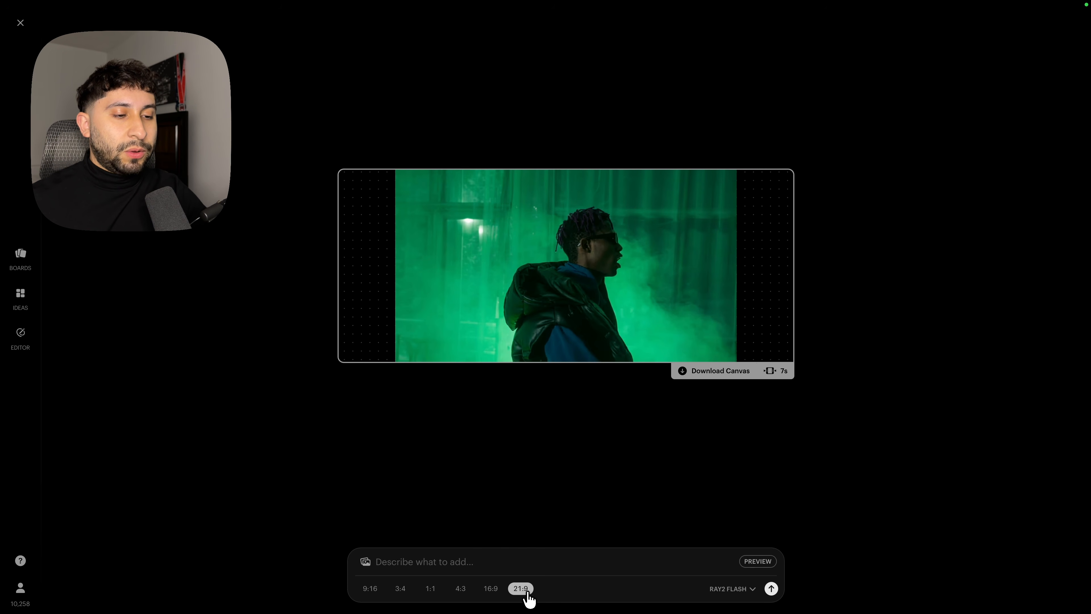
{"action": "left_click", "coordinate": [378, 596]}
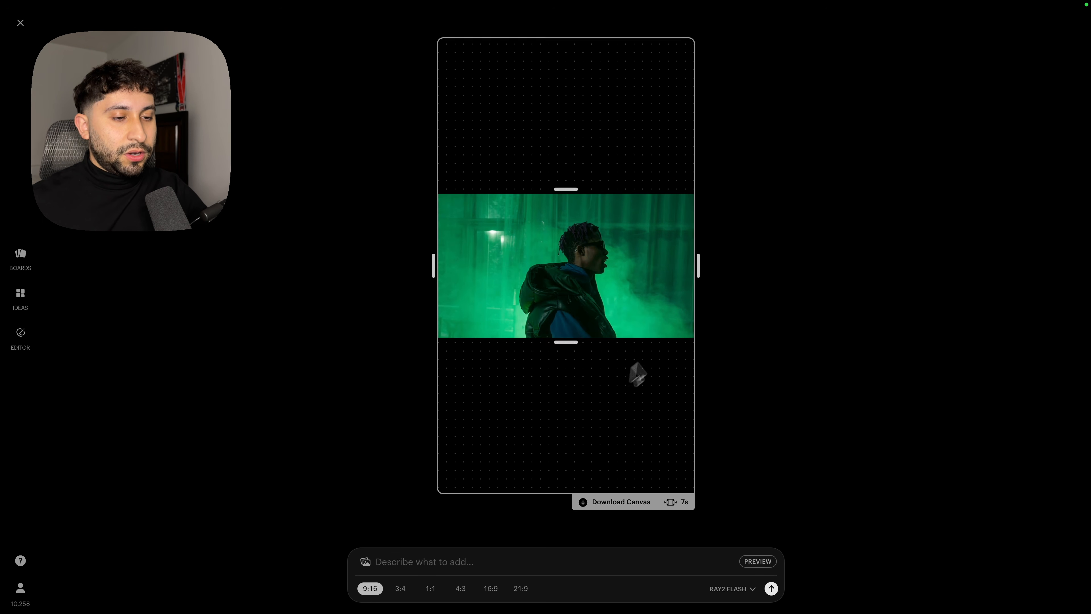
- Check the duration limits of the Ray2 Flash and Ray2 reframe models
{"action": "left_click", "coordinate": [732, 589]}
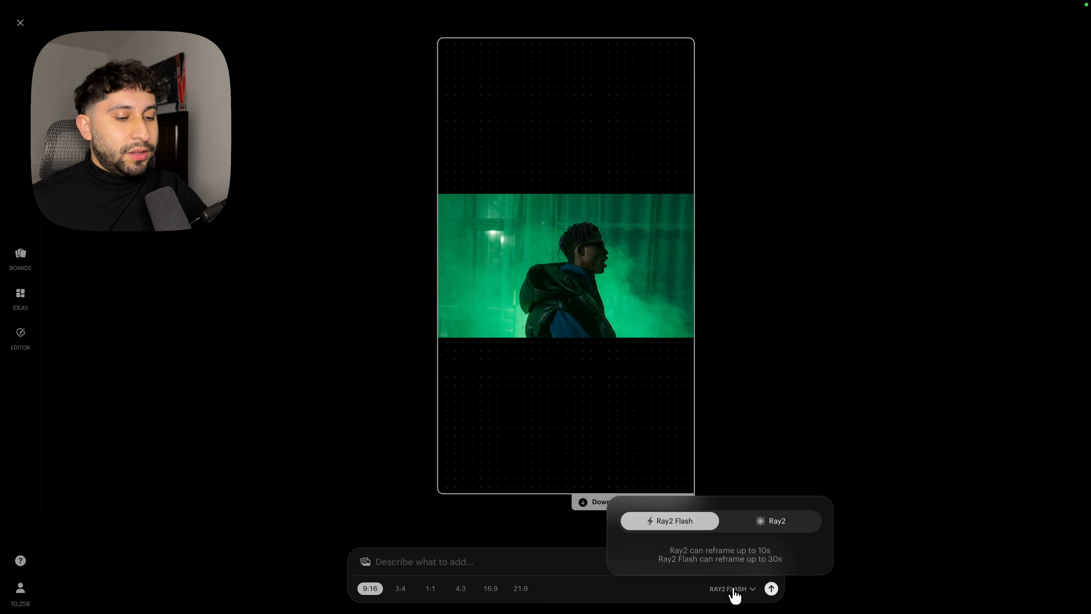
{"action": "left_click", "coordinate": [732, 588]}
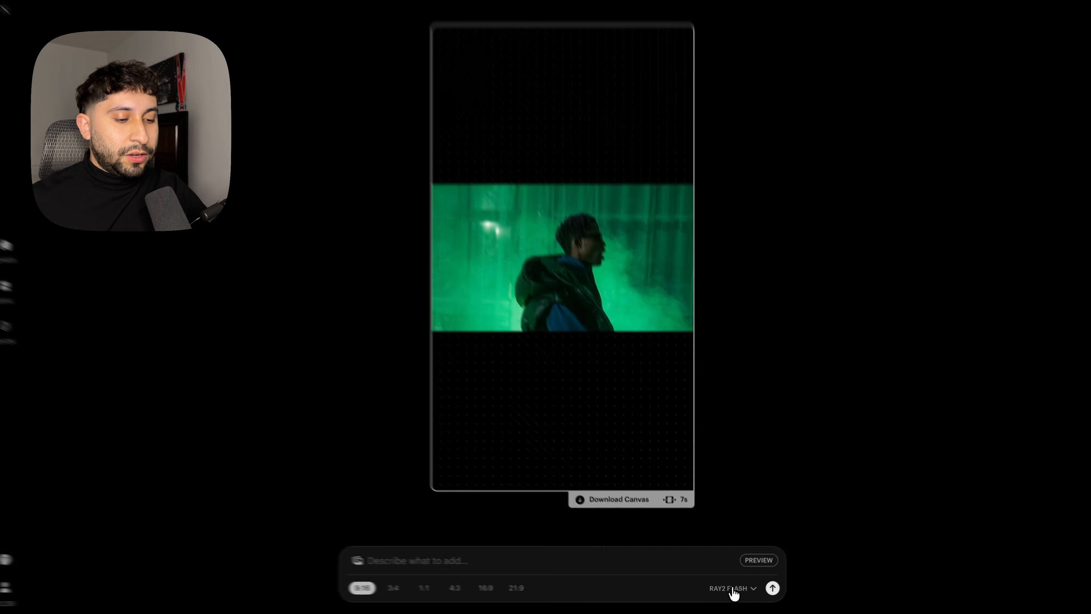
{"action": "left_click", "coordinate": [732, 589]}
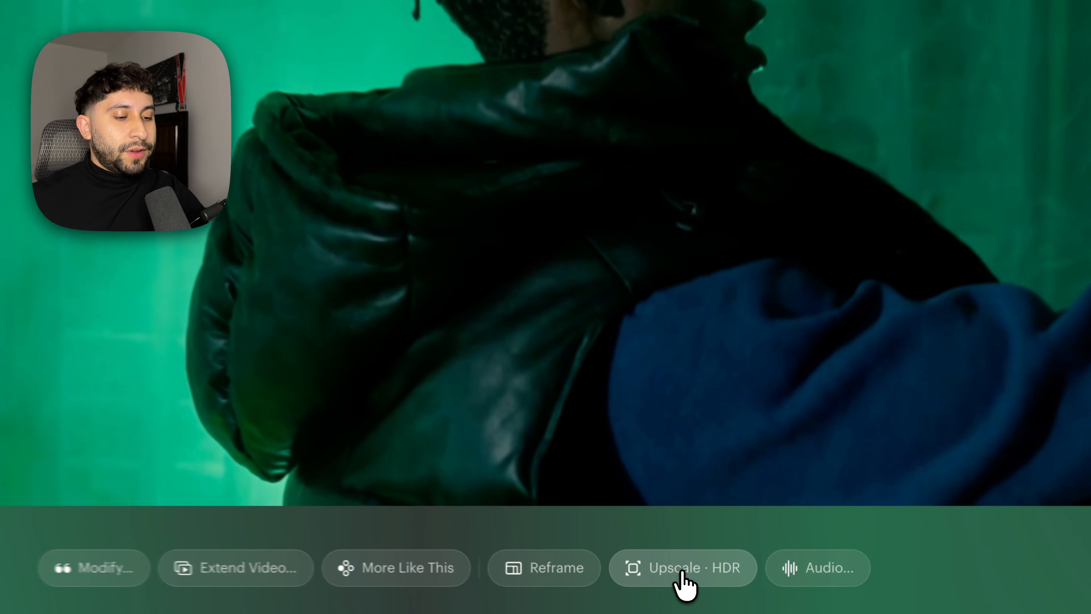
- Open the upscale options for the generated video and choose 4K resolution
{"action": "left_click", "coordinate": [683, 573]}
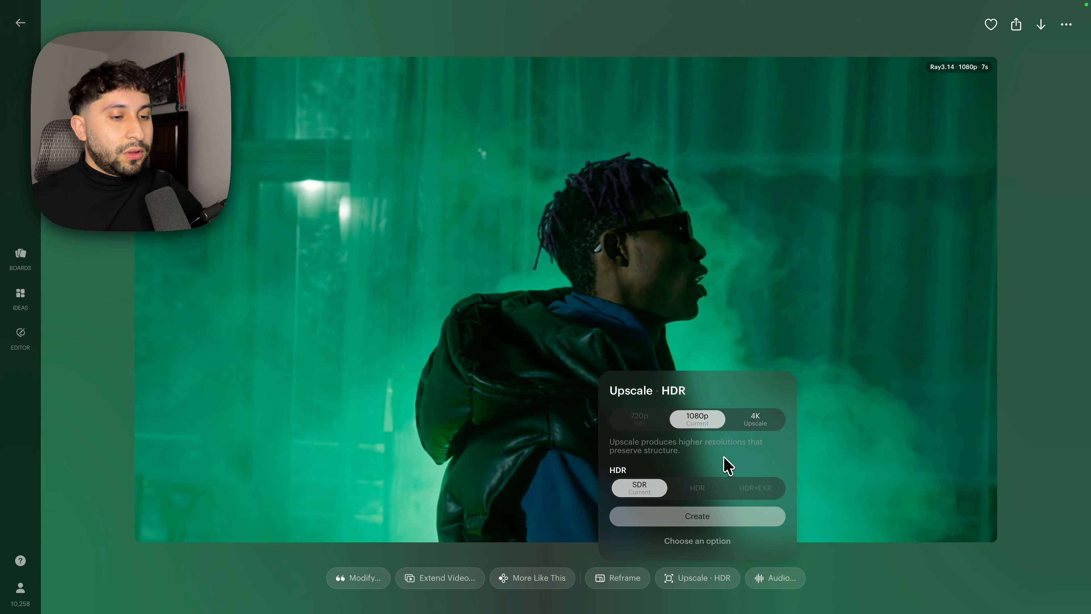
{"action": "left_click", "coordinate": [769, 426]}
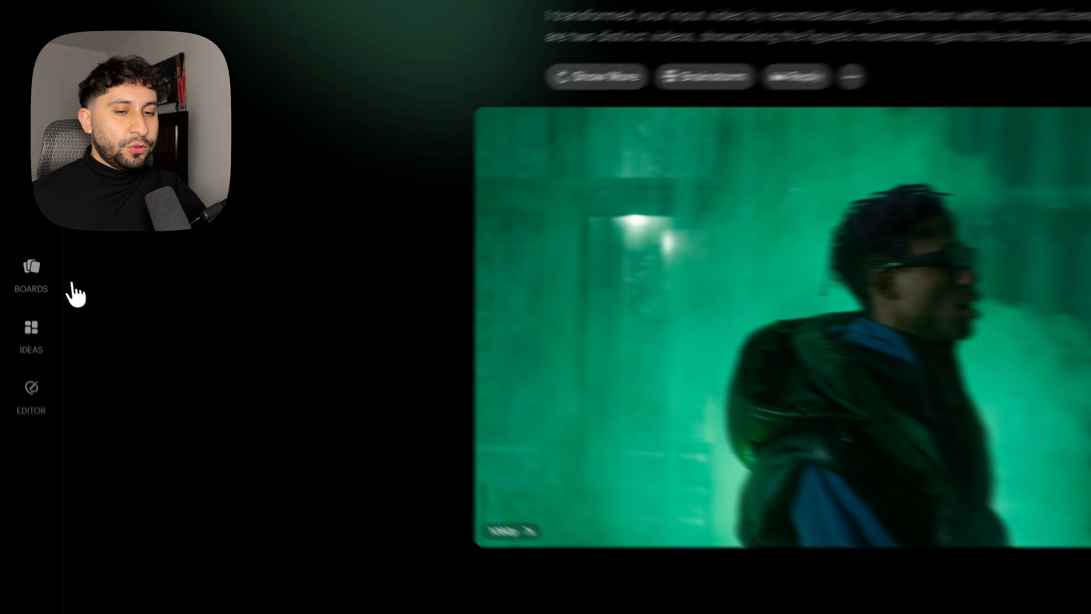
- Create a new board and set its video generation to Modify with the Ray3 model
{"action": "left_click", "coordinate": [22, 258]}
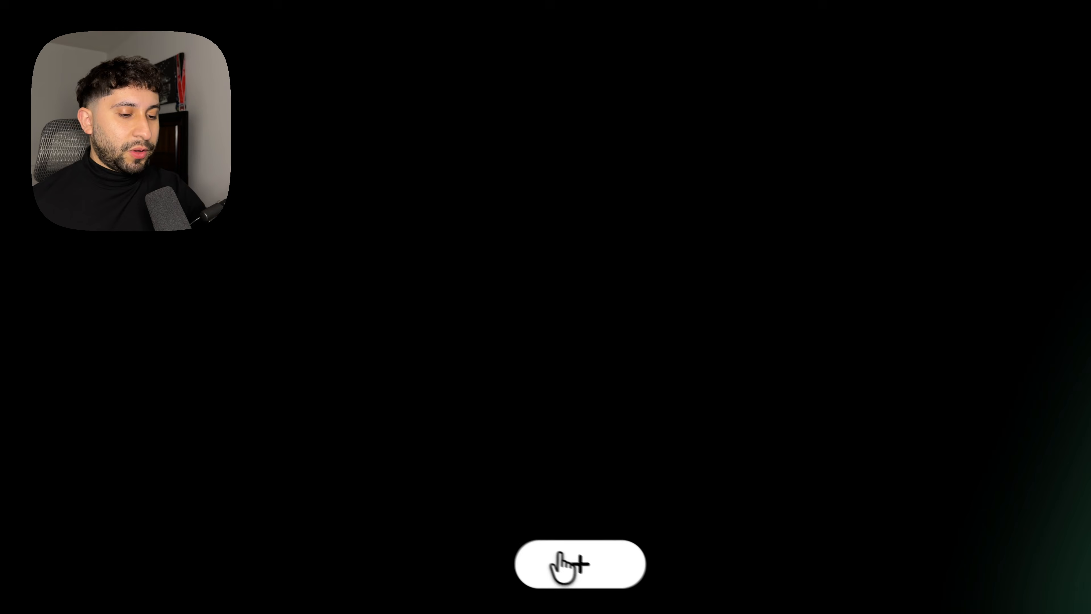
{"action": "left_click", "coordinate": [560, 555]}
{"action": "left_click", "coordinate": [717, 583]}
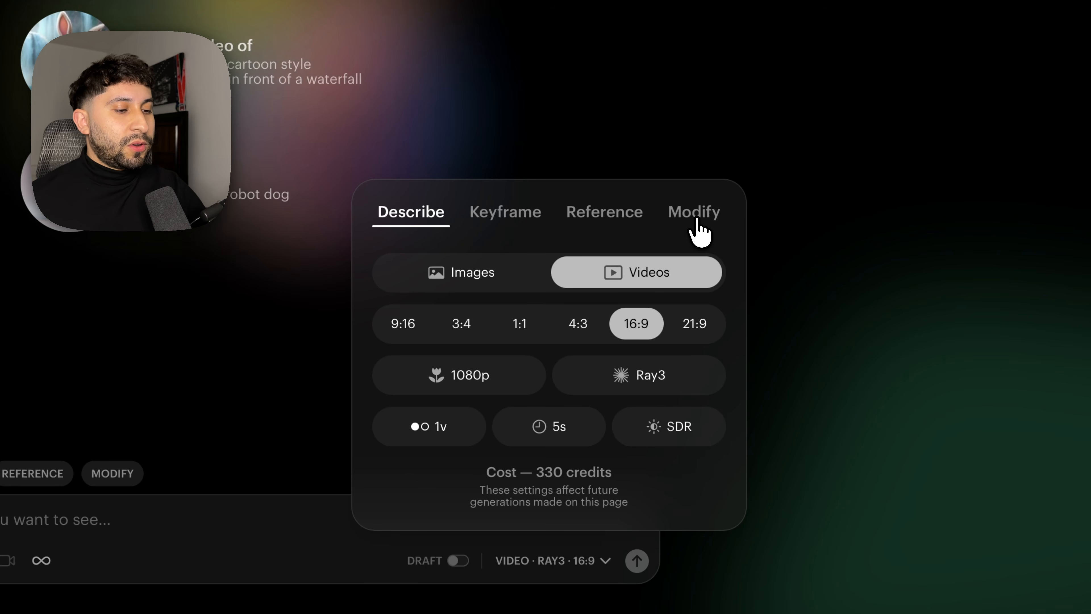
{"action": "left_click", "coordinate": [699, 223]}
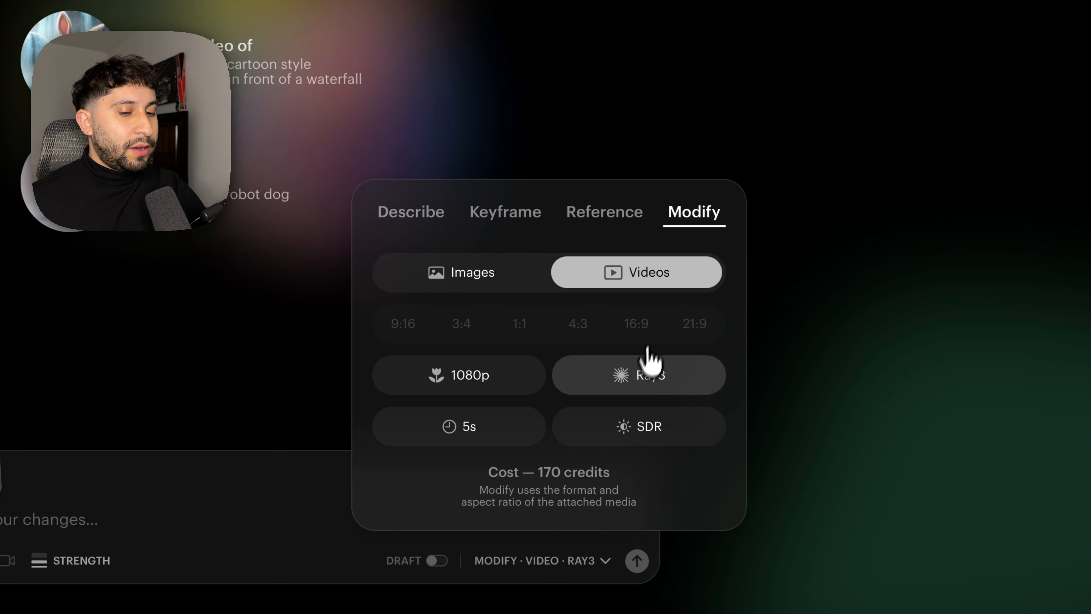
{"action": "left_click", "coordinate": [634, 395]}
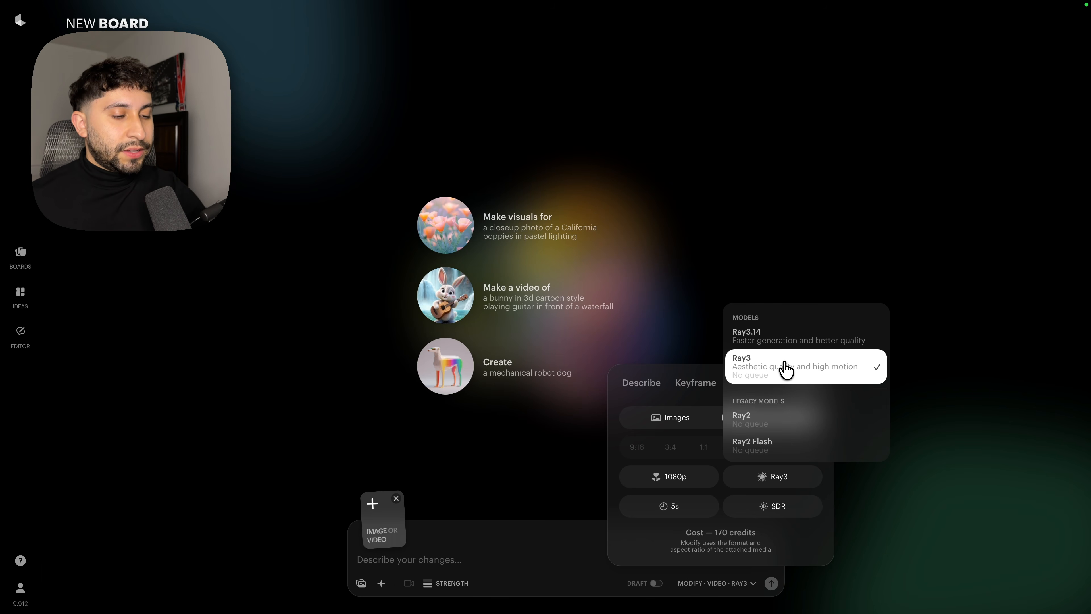
{"action": "left_click", "coordinate": [784, 370]}
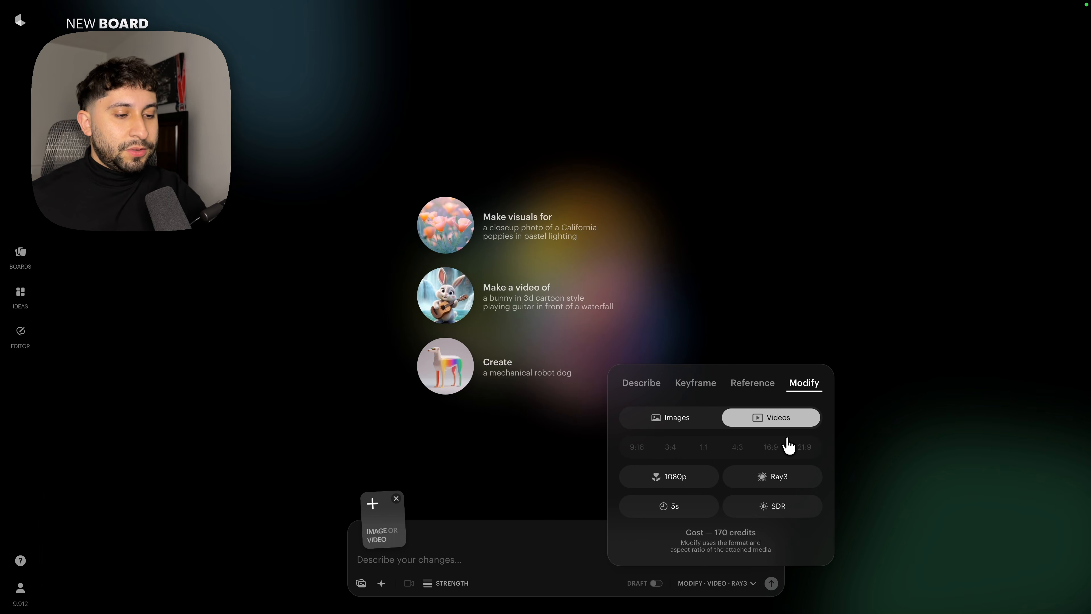
- Attach the 7-second green video as the source to modify and add a young man's portrait as the character reference
{"action": "left_click", "coordinate": [382, 538]}
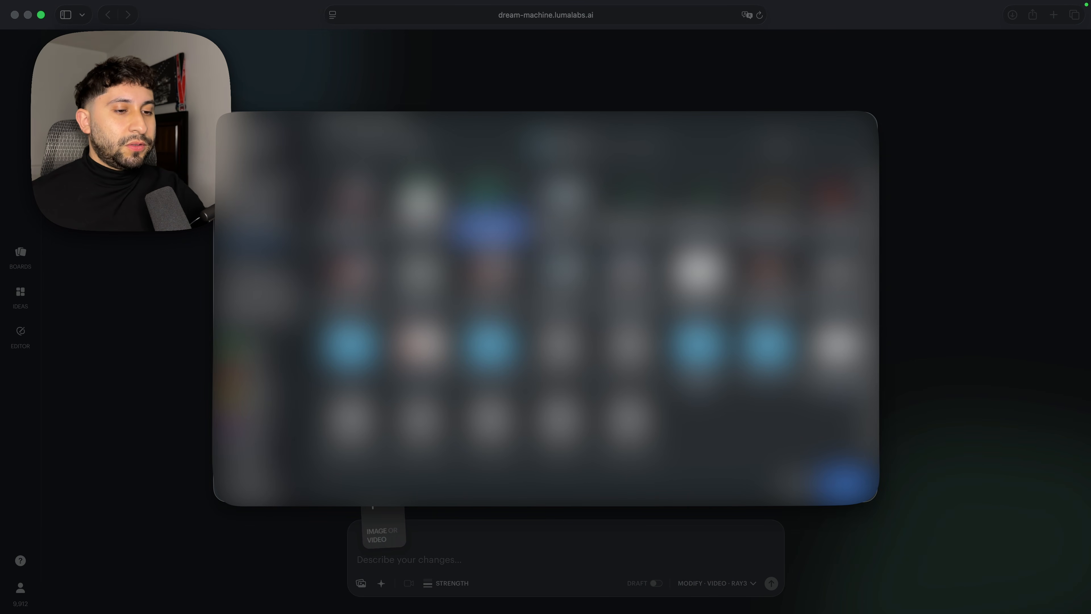
{"action": "key", "text": "space"}
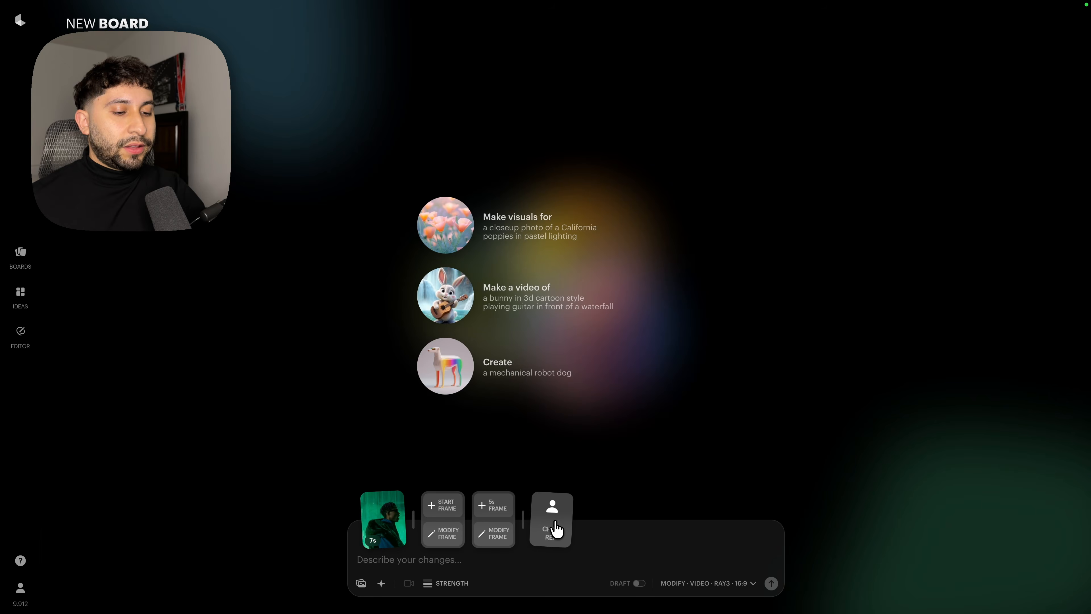
{"action": "left_click", "coordinate": [488, 451]}
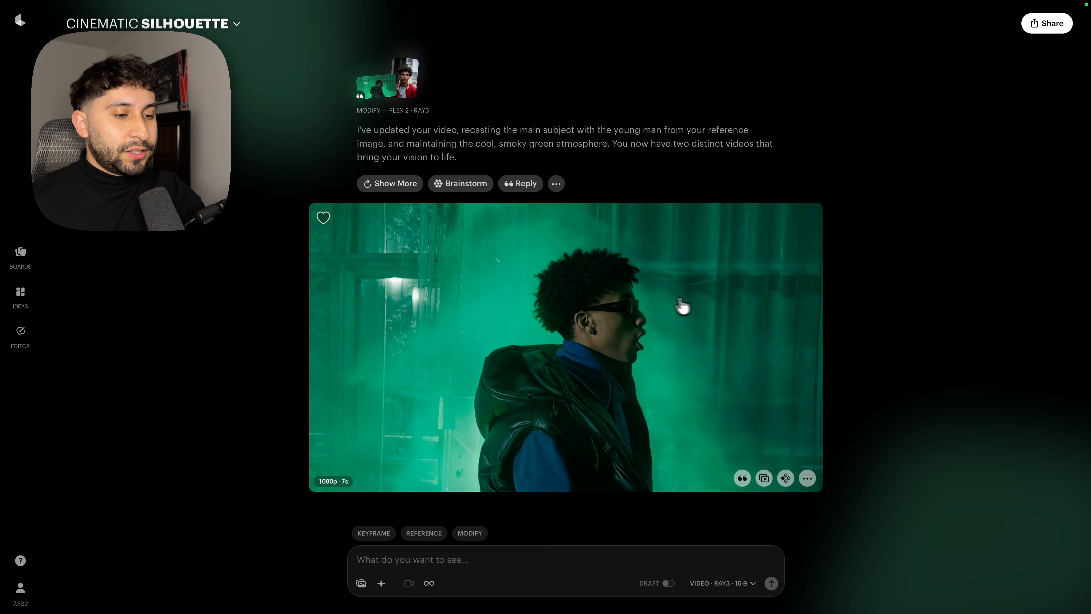
- Review the recast video at full size and return to the board
{"action": "left_click", "coordinate": [888, 286]}
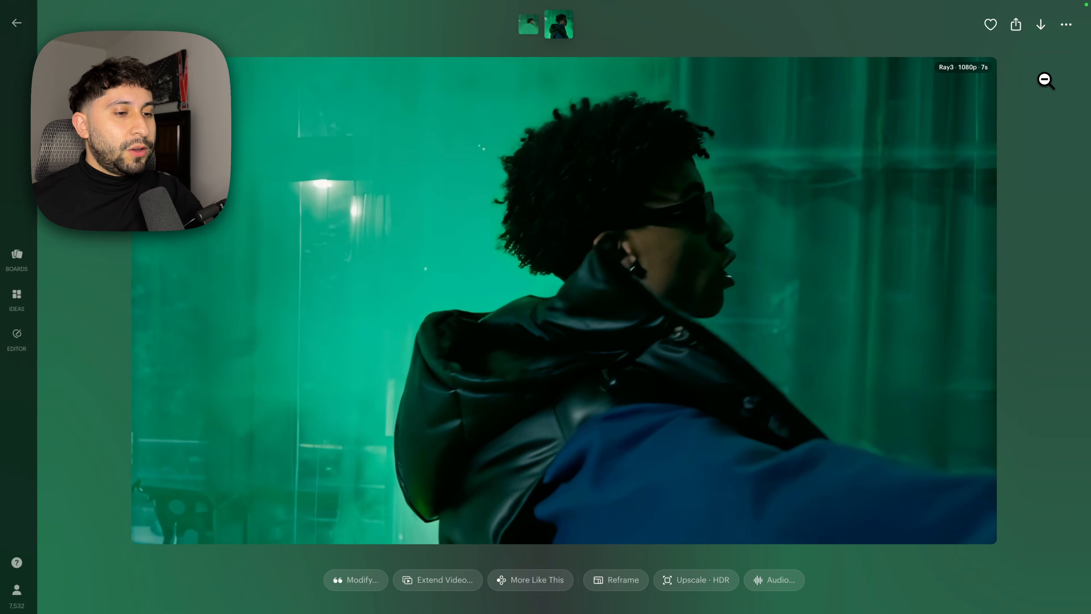
{"action": "left_click", "coordinate": [1003, 141]}
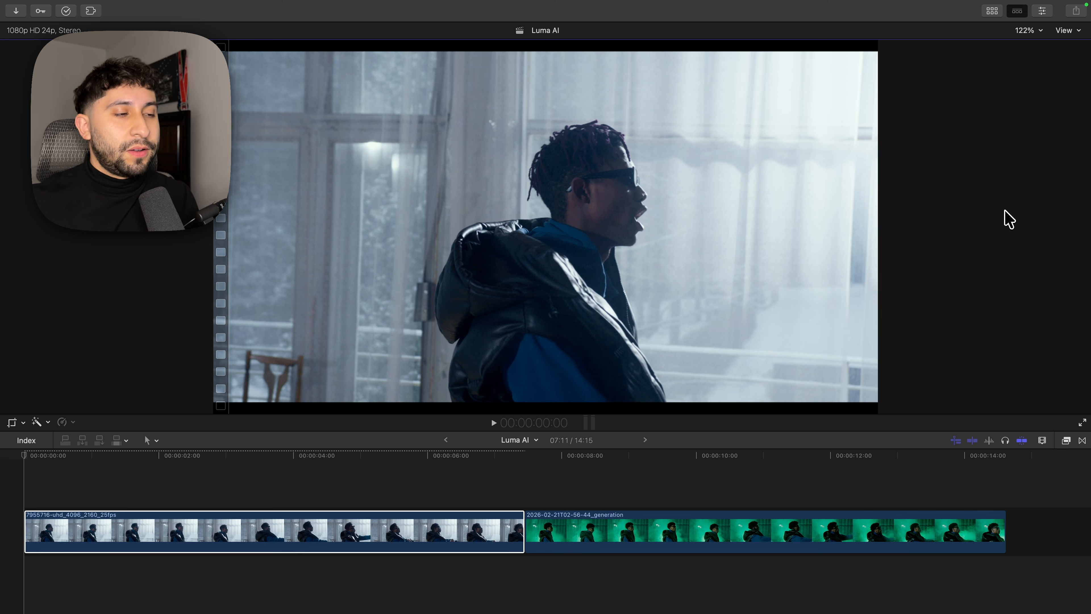
- Switch to Final Cut Pro and examine the generated green clip placed after the original in the timeline
{"action": "left_click", "coordinate": [529, 495]}
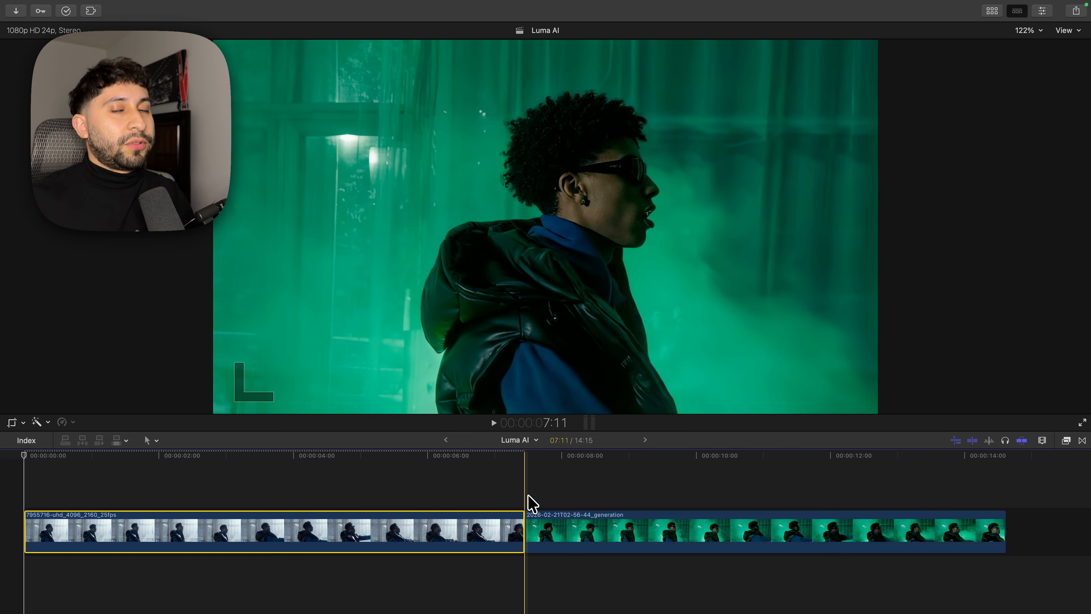
{"action": "left_click", "coordinate": [568, 521]}
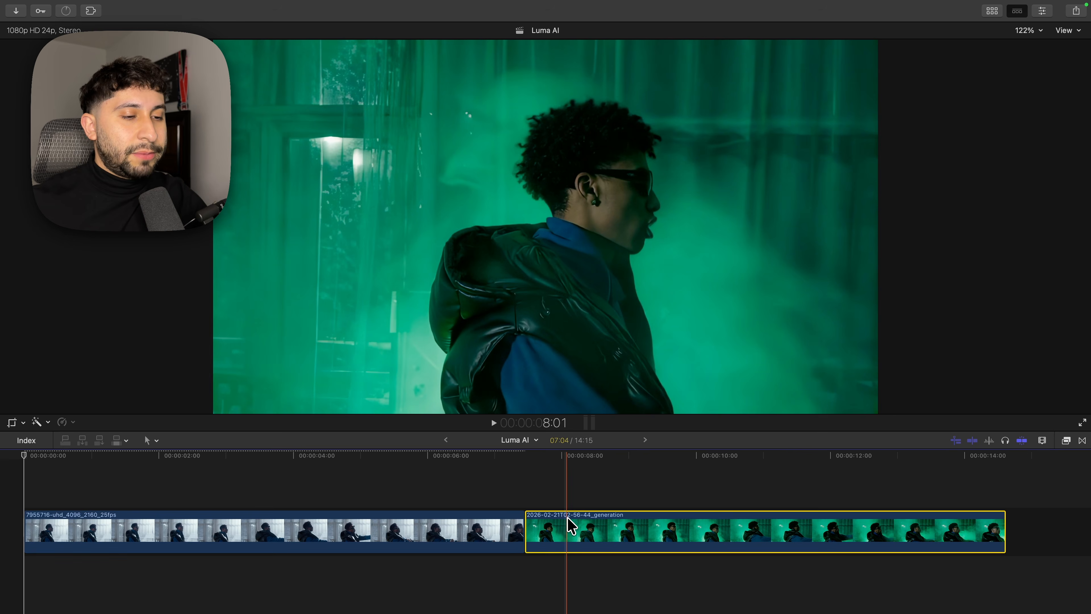
- Crop the original 7955716-uhd_4096_2160_25fps clip so that it fills the whole frame
{"action": "left_click", "coordinate": [87, 533]}
{"action": "left_click_drag", "start_coordinate": [55, 455], "coordinate": [110, 456]}
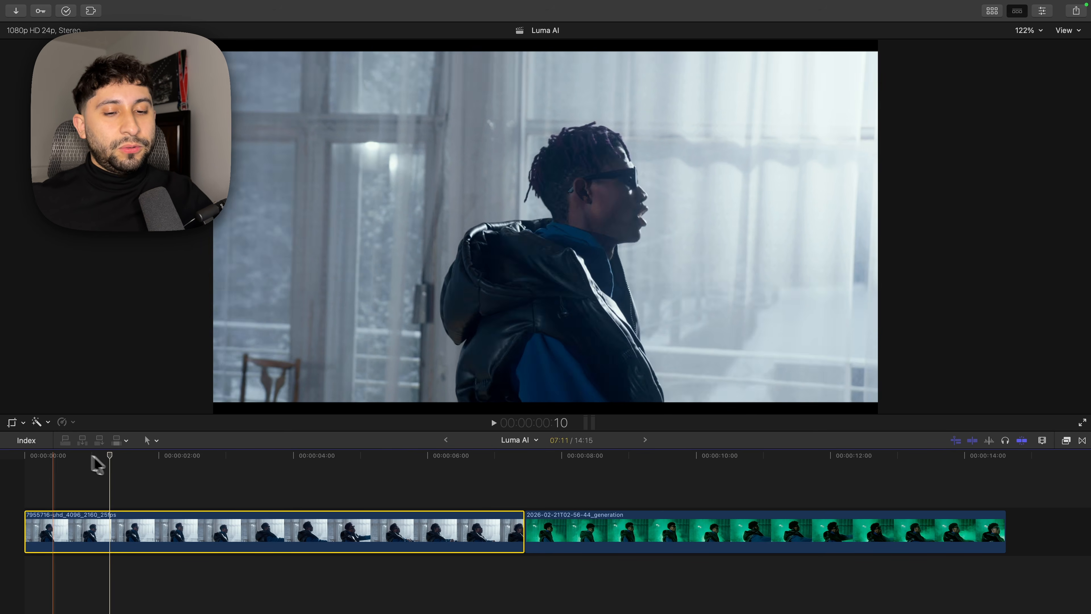
{"action": "left_click", "coordinate": [12, 423]}
{"action": "left_click", "coordinate": [536, 400]}
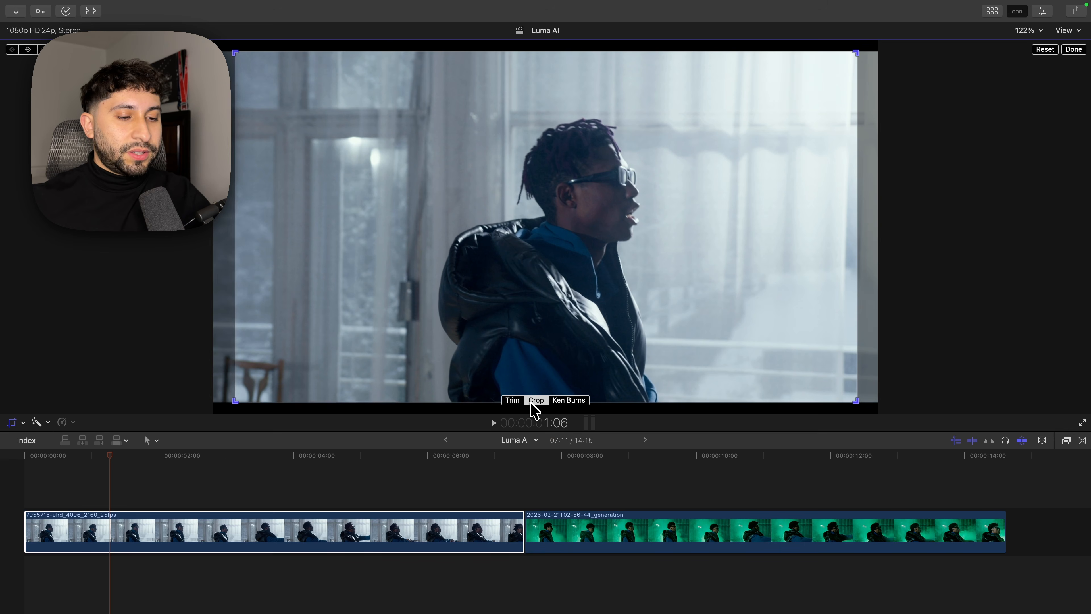
{"action": "left_click", "coordinate": [1074, 50]}
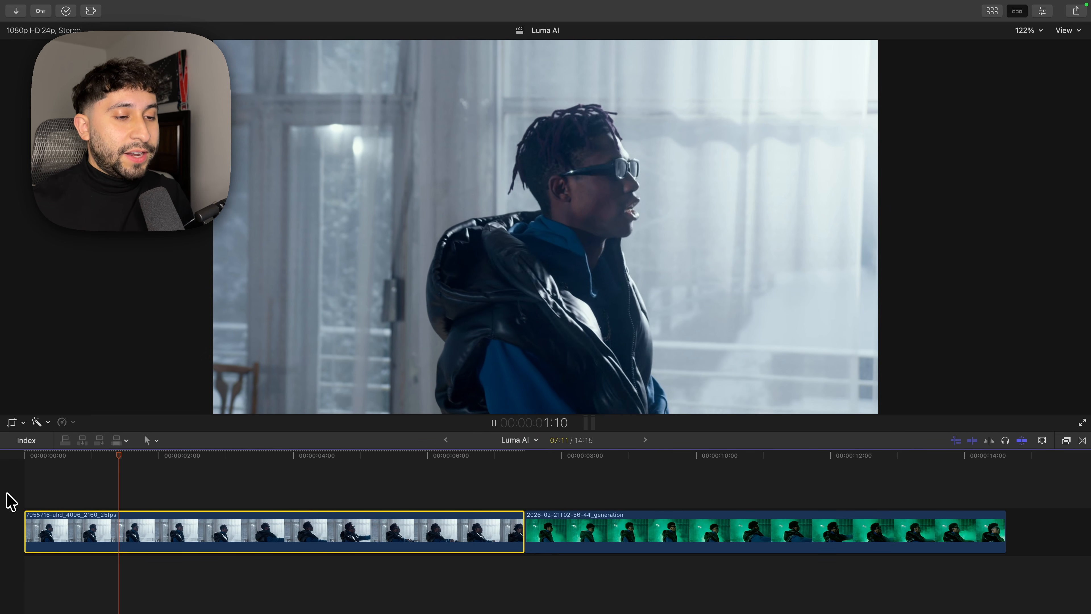
- Stack the generated green clip above the original clip, aligned to the start of the timeline
{"action": "left_click", "coordinate": [569, 535]}
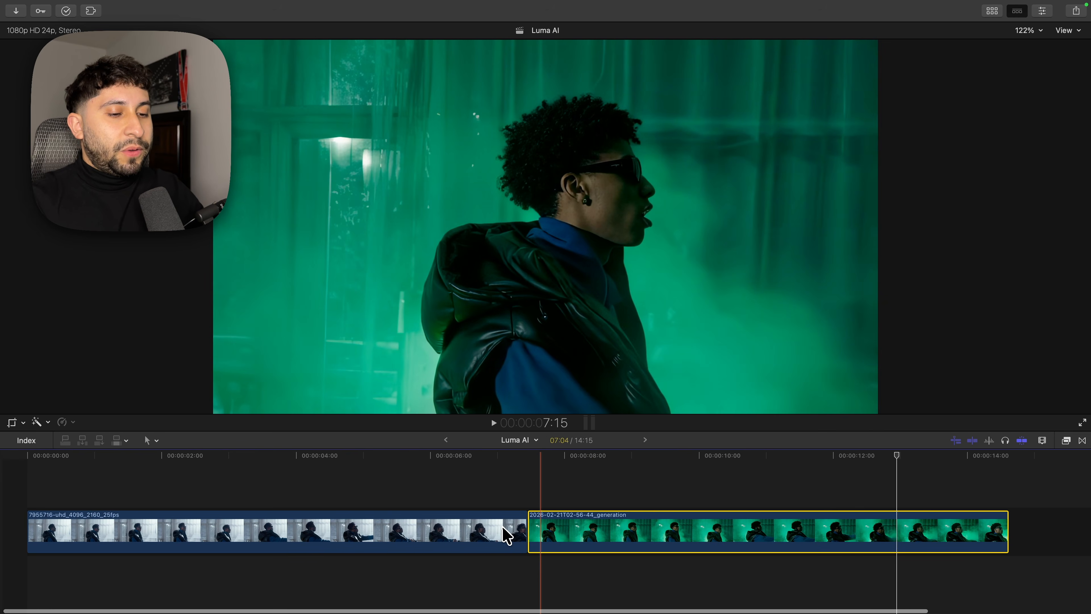
{"action": "key", "text": "space"}
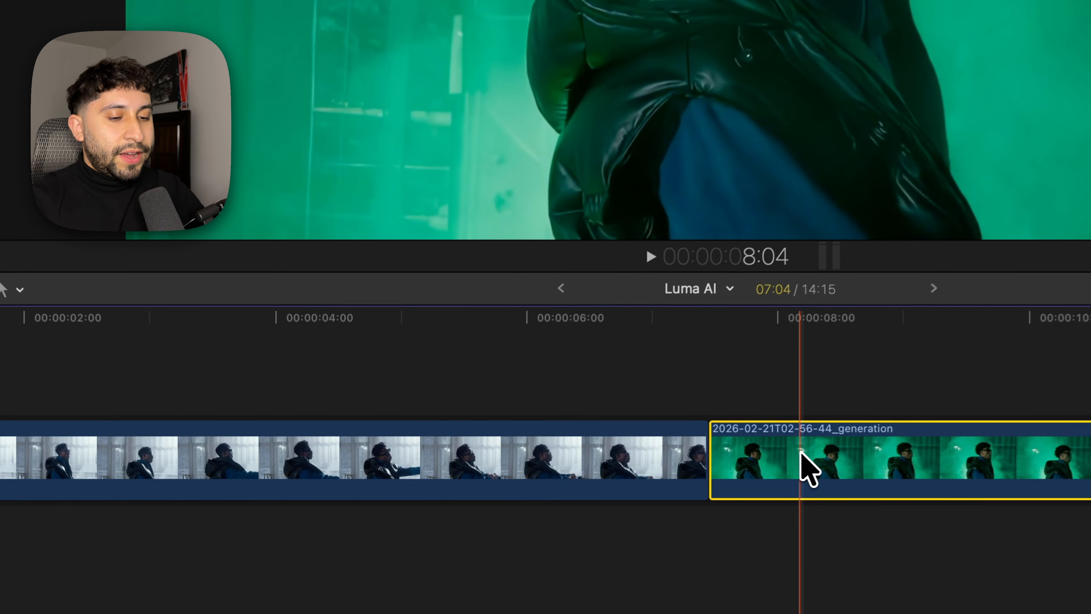
{"action": "left_click_drag", "start_coordinate": [571, 534], "coordinate": [45, 505]}
{"action": "left_click_drag", "start_coordinate": [71, 392], "coordinate": [73, 395]}
- Toggle the green clip off and on to compare it with the original beneath, leaving it enabled
{"action": "key", "text": "v"}
{"action": "key", "text": "v"}
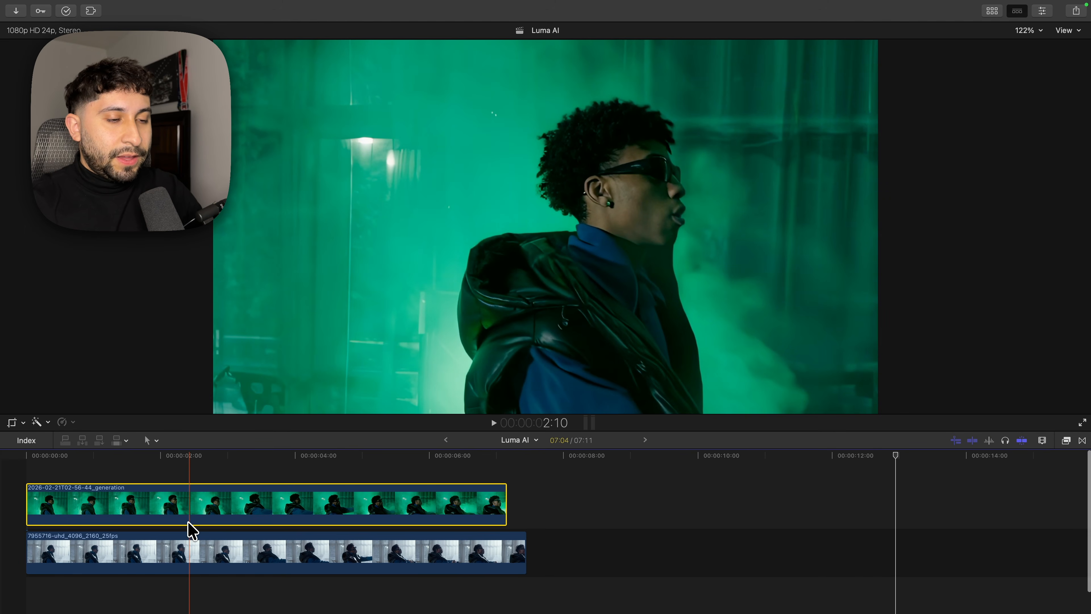
{"action": "key", "text": "v"}
{"action": "key", "text": "v"}
{"action": "key", "text": "v"}
{"action": "key", "text": "v"}
{"action": "key", "text": "v"}
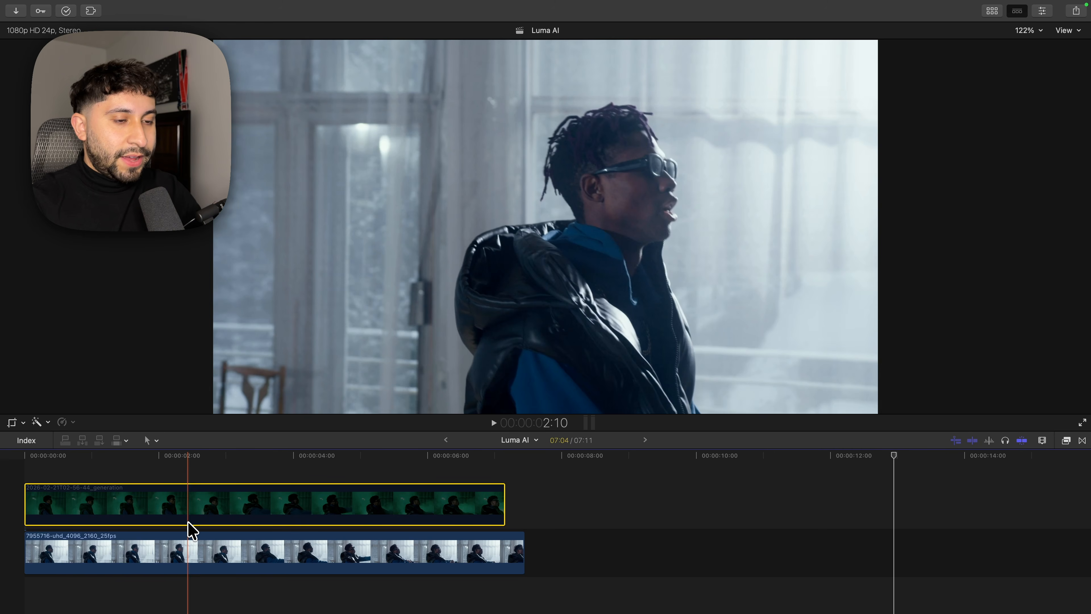
{"action": "left_click", "coordinate": [245, 469]}
{"action": "key", "text": "v"}
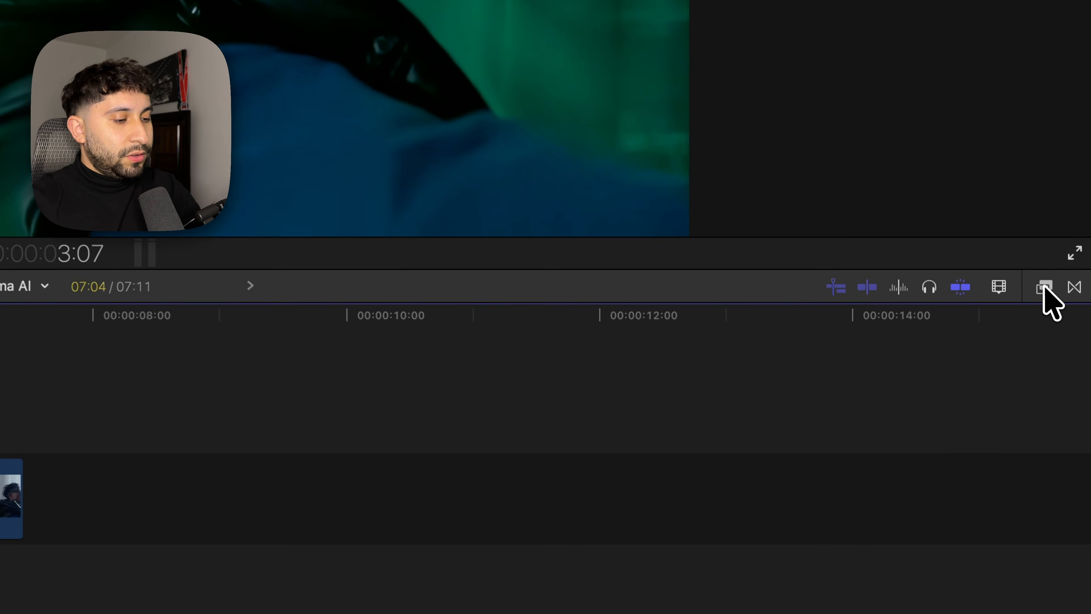
- Apply the Draw Mask effect from the Masks and Keying category to the green clip and close the effects browser
{"action": "left_click", "coordinate": [1066, 440]}
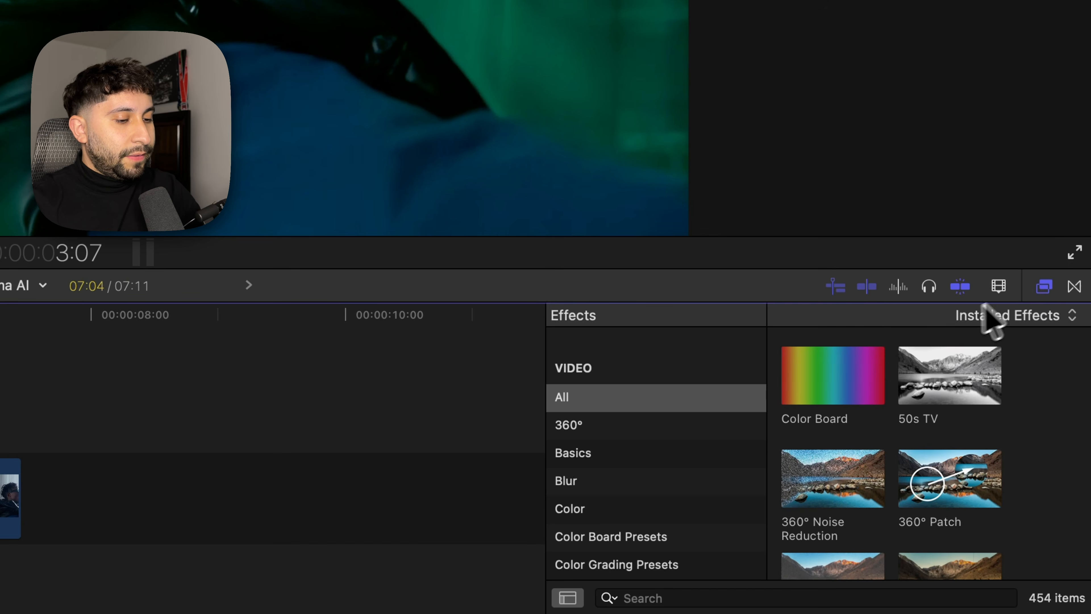
{"action": "scroll", "coordinate": [663, 455], "scroll_direction": "down", "scroll_amount": 2}
{"action": "left_click", "coordinate": [649, 494]}
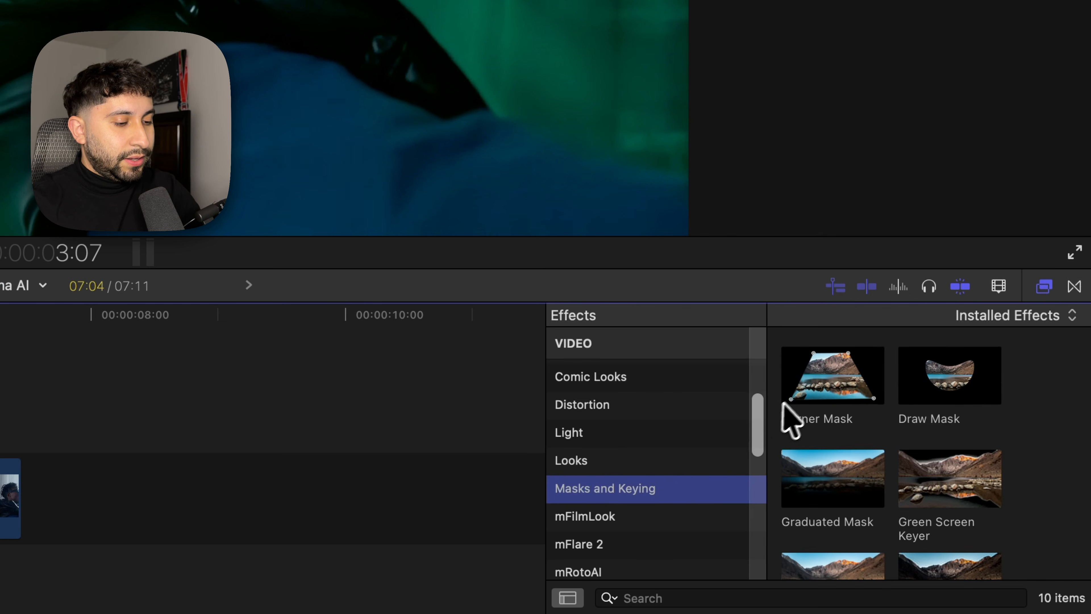
{"action": "double_click", "coordinate": [939, 384]}
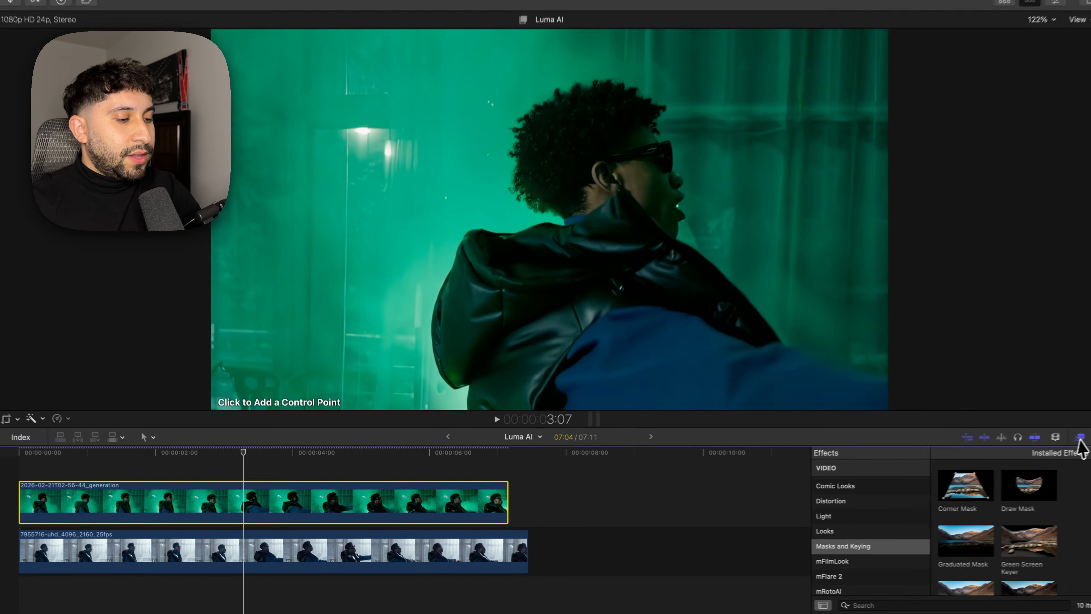
{"action": "left_click", "coordinate": [1080, 437]}
- Zoom the viewer to 50% and draw a closed four-point mask entirely outside the frame's left edge
{"action": "left_click", "coordinate": [1030, 34]}
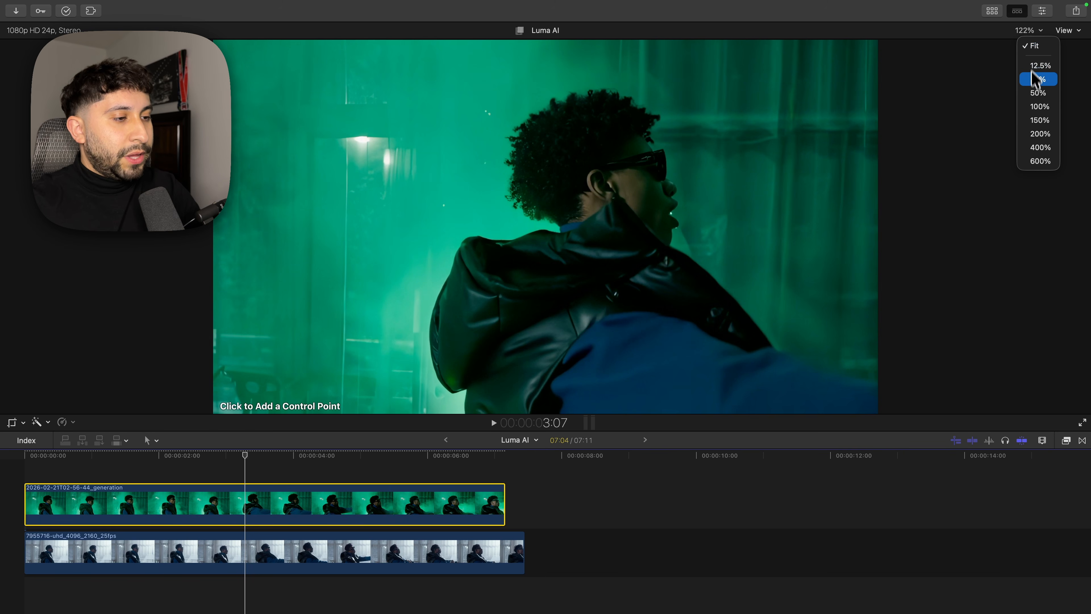
{"action": "left_click", "coordinate": [1035, 93]}
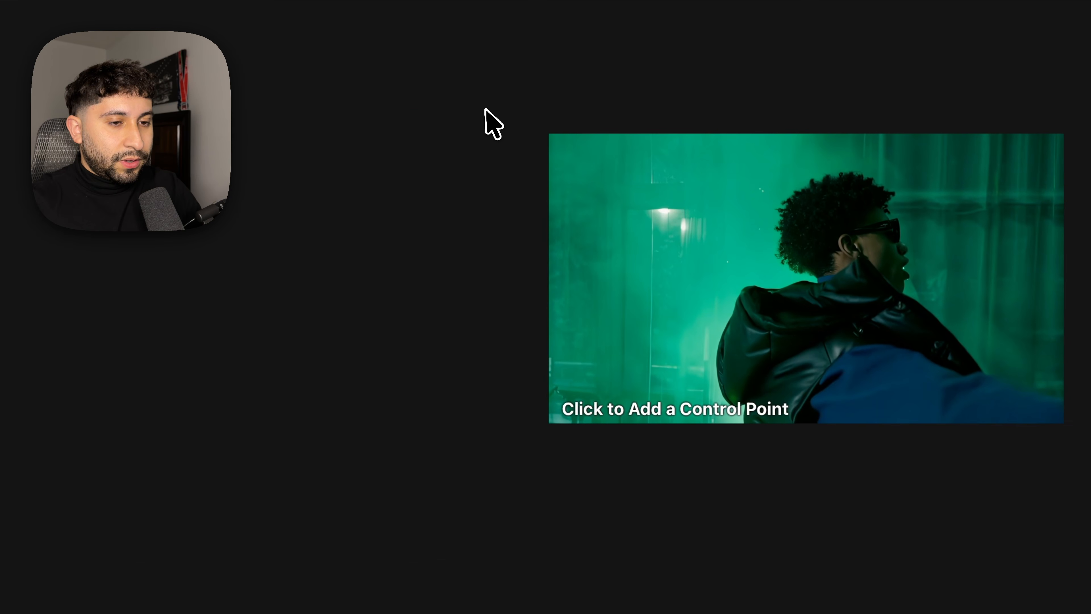
{"action": "left_click", "coordinate": [376, 137]}
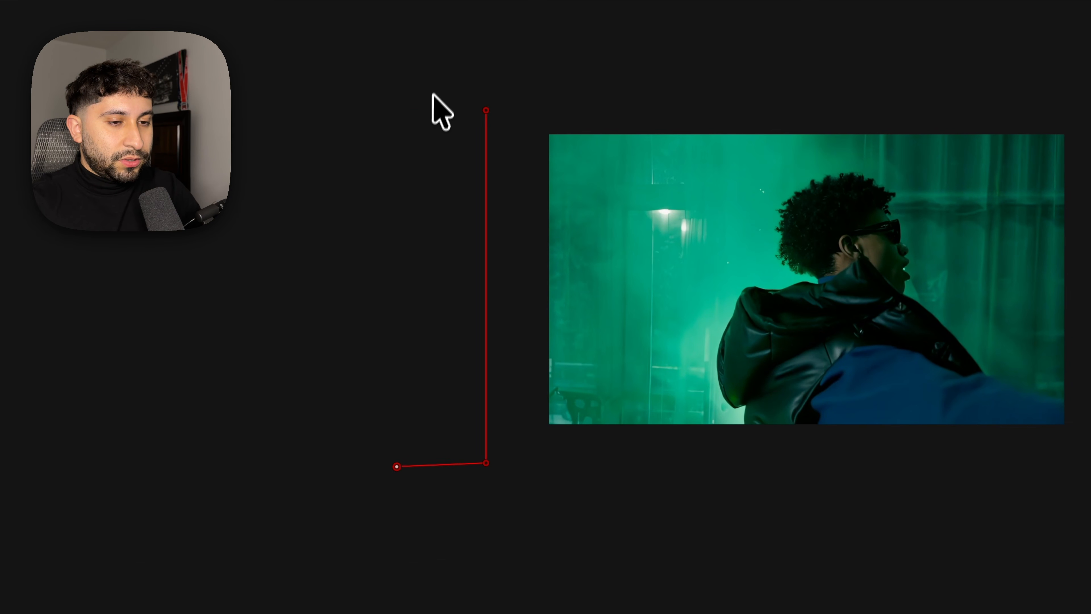
{"action": "left_click", "coordinate": [486, 110]}
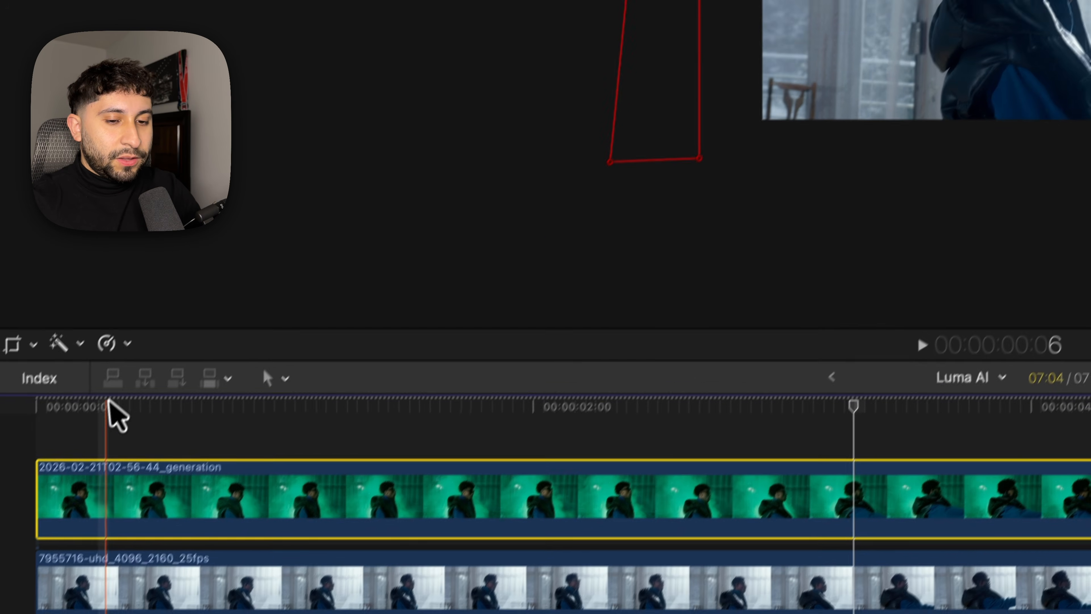
- Show the Draw Mask settings and keyframe its Control Points at the start of the clip
{"action": "left_click", "coordinate": [37, 395]}
{"action": "left_click", "coordinate": [1012, 20]}
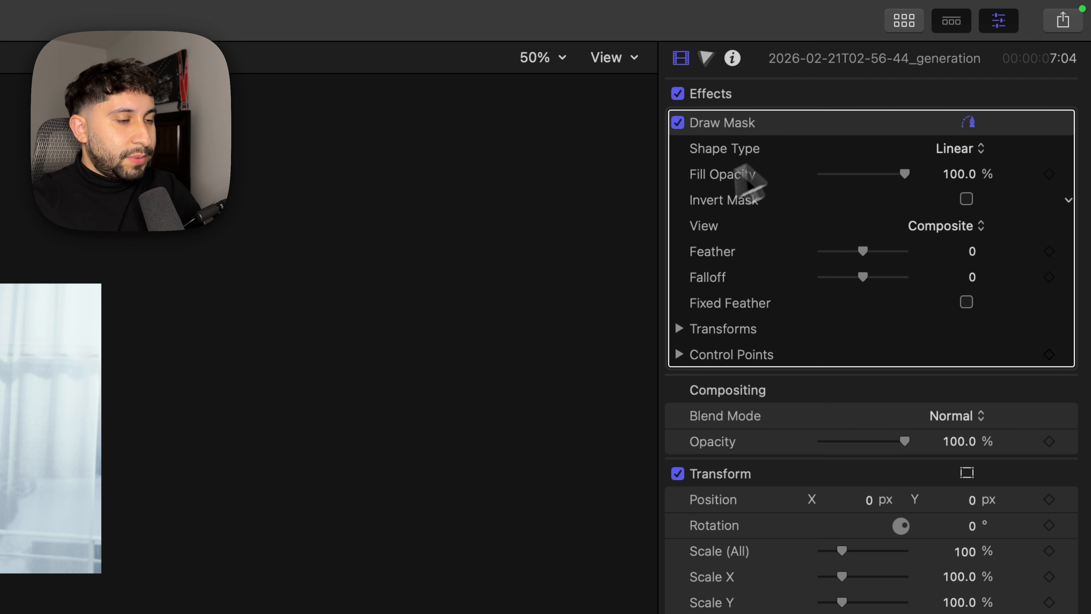
{"action": "left_click", "coordinate": [558, 57]}
{"action": "left_click", "coordinate": [557, 86]}
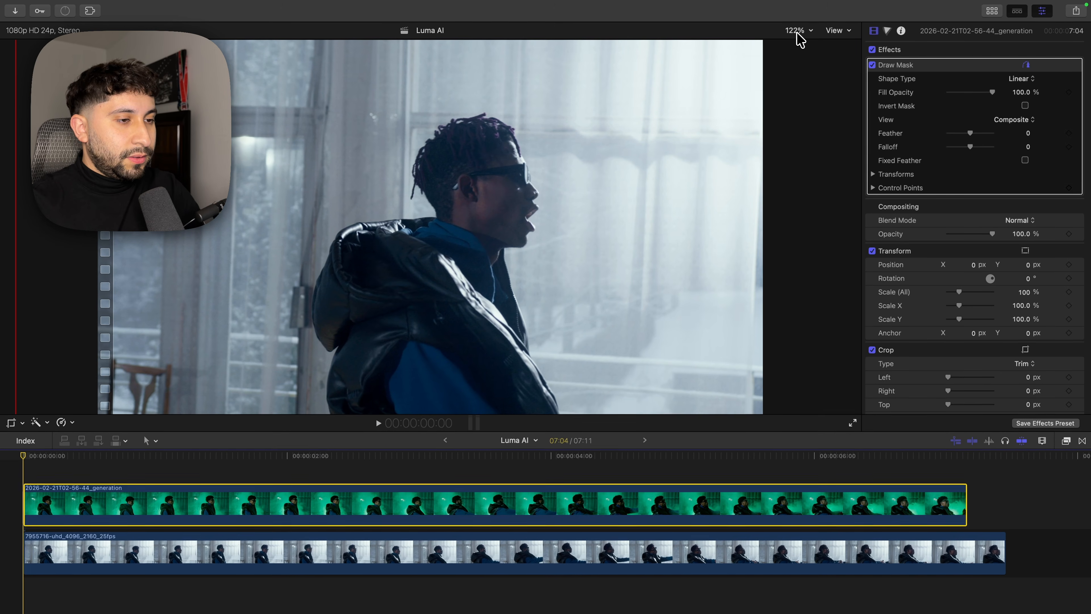
{"action": "left_click", "coordinate": [797, 32]}
{"action": "left_click", "coordinate": [807, 93]}
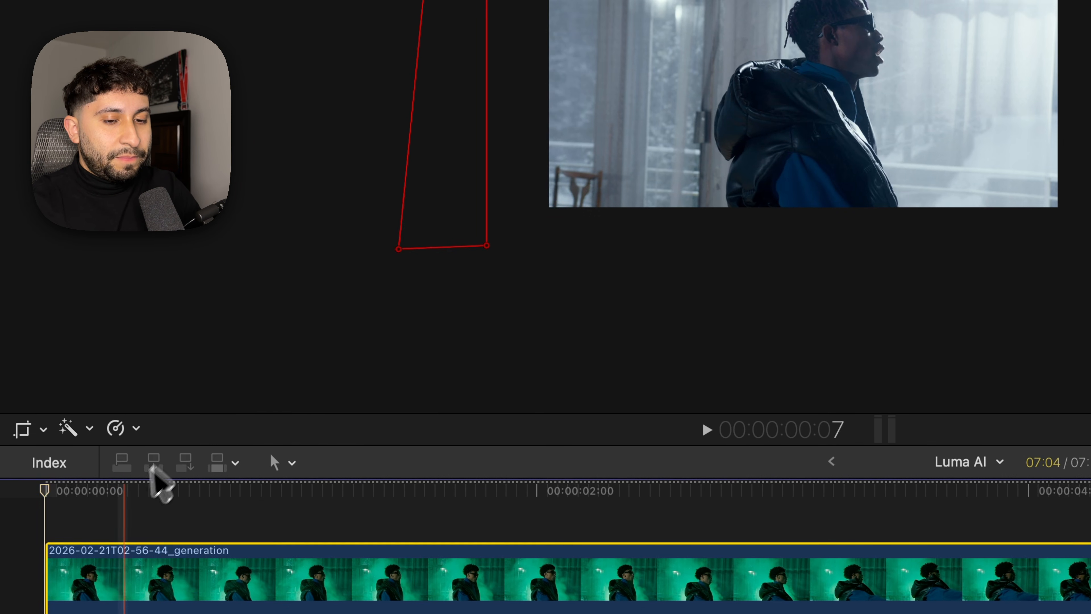
- At 6:23, move the mask's right edge beyond the frame's right side so that the mask covers the whole picture
{"action": "left_click_drag", "start_coordinate": [494, 494], "coordinate": [928, 513]}
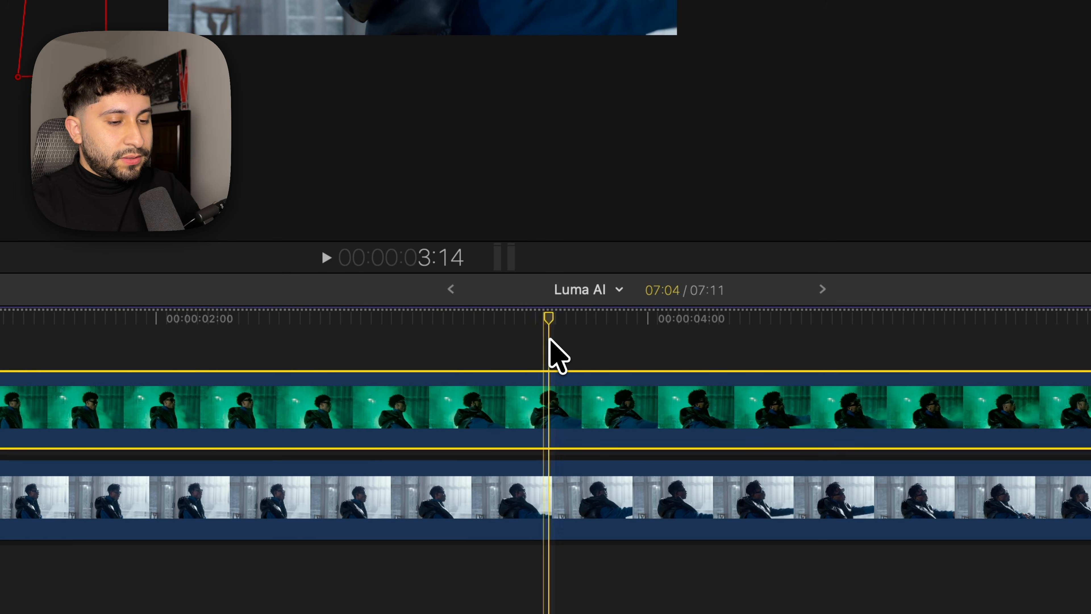
{"action": "left_click_drag", "start_coordinate": [799, 366], "coordinate": [842, 366]}
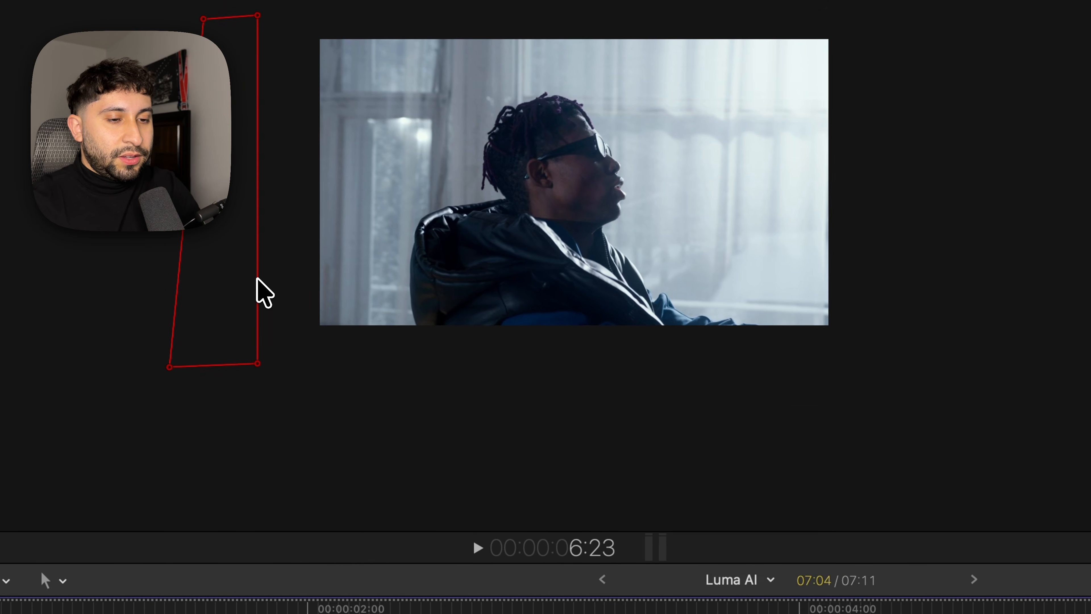
{"action": "left_click_drag", "start_coordinate": [259, 280], "coordinate": [280, 318]}
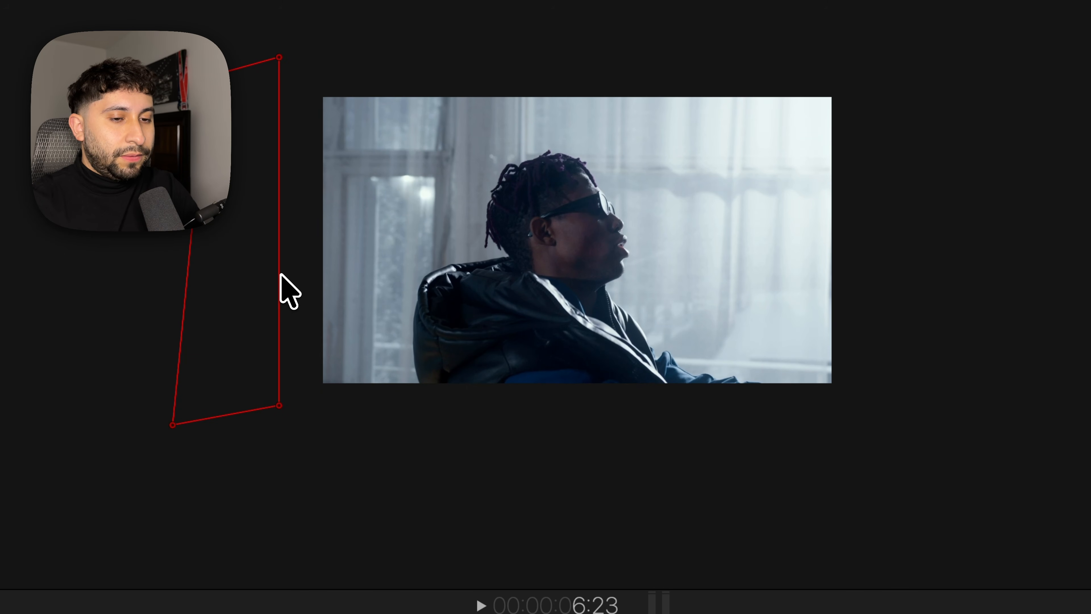
{"action": "left_click_drag", "start_coordinate": [279, 268], "coordinate": [577, 298]}
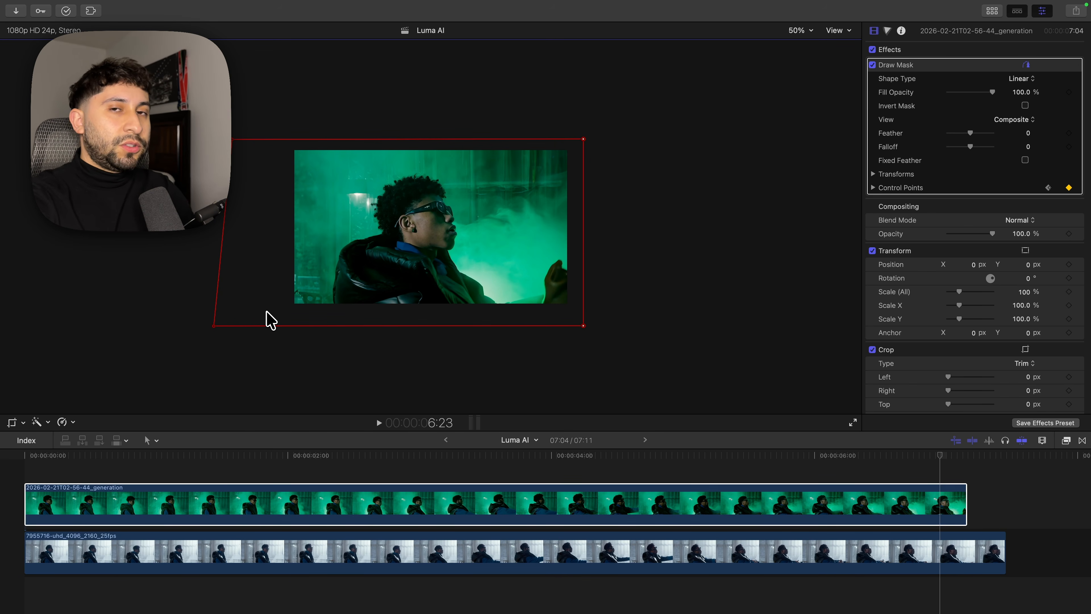
- Fit the picture to the viewer and play back the mask wipe between the original and green clips
{"action": "left_click", "coordinate": [33, 456]}
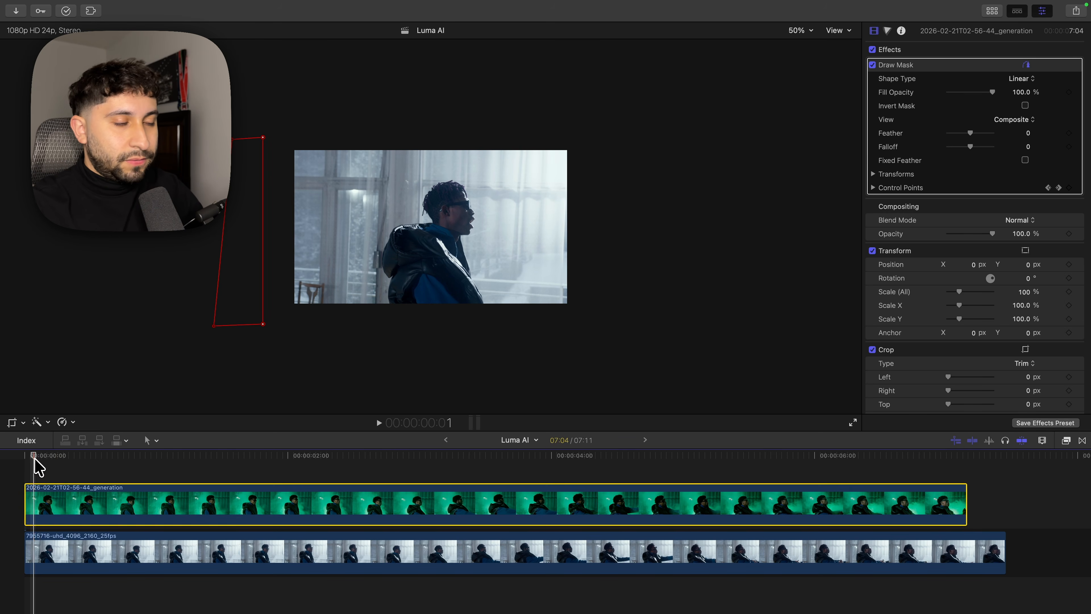
{"action": "left_click", "coordinate": [799, 30]}
{"action": "left_click", "coordinate": [807, 41]}
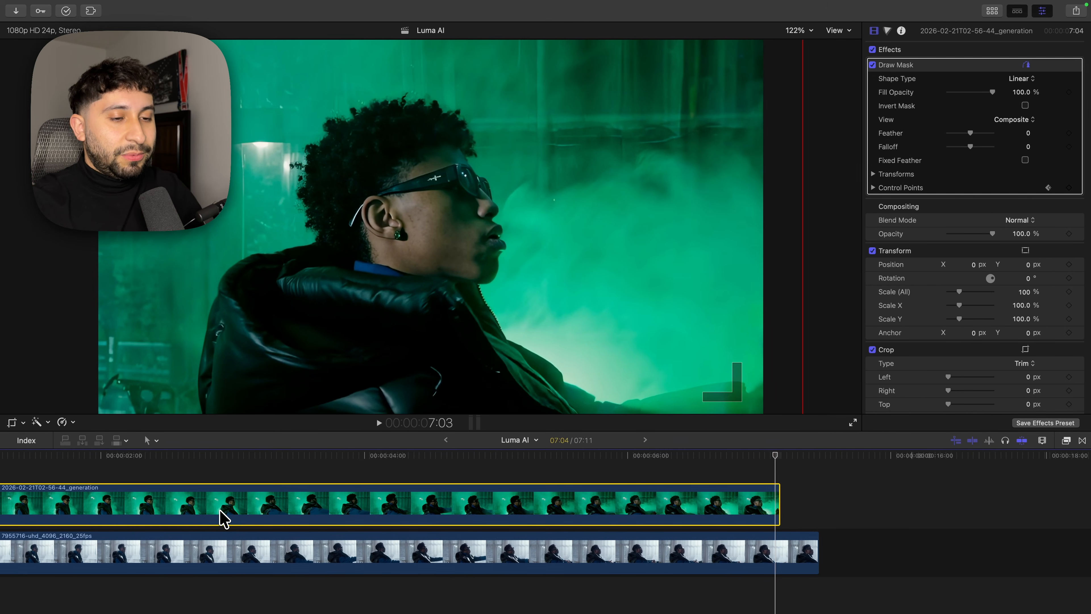
{"action": "key", "text": "space"}
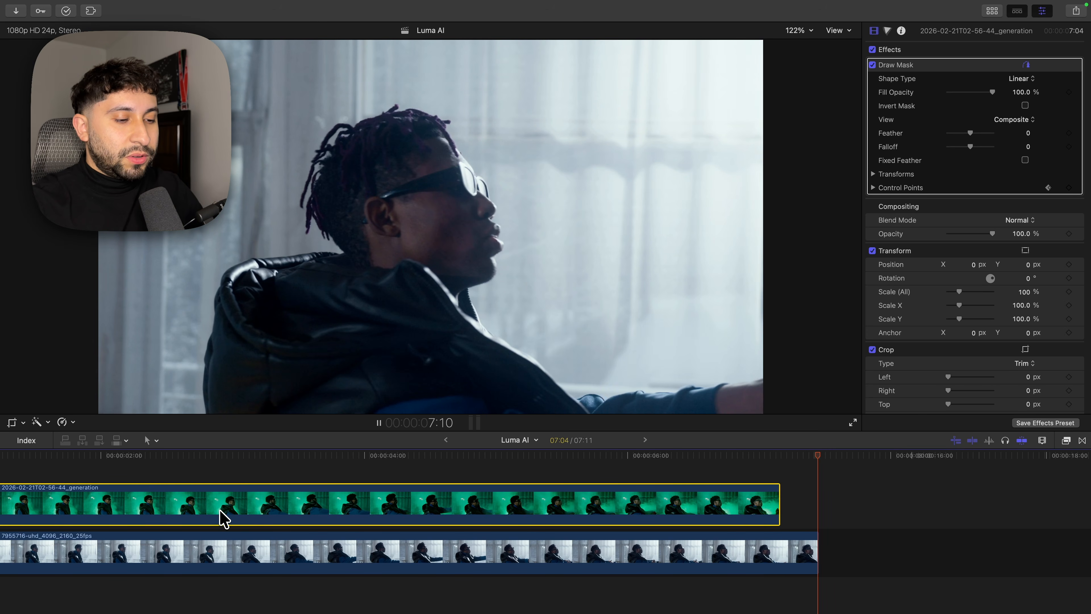
{"action": "scroll", "coordinate": [221, 518], "scroll_direction": "left", "scroll_amount": 5}
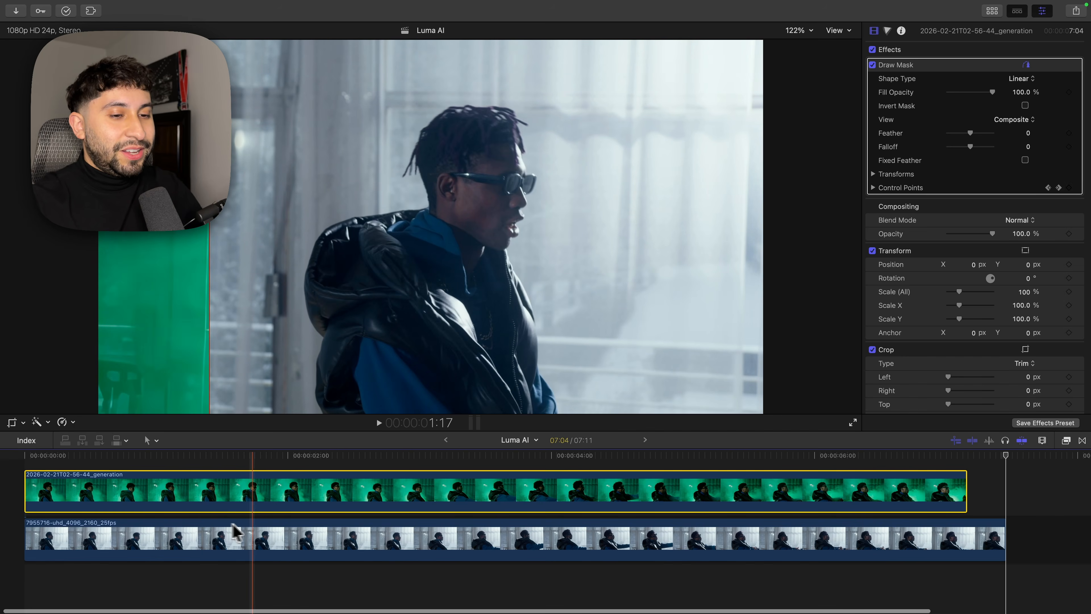